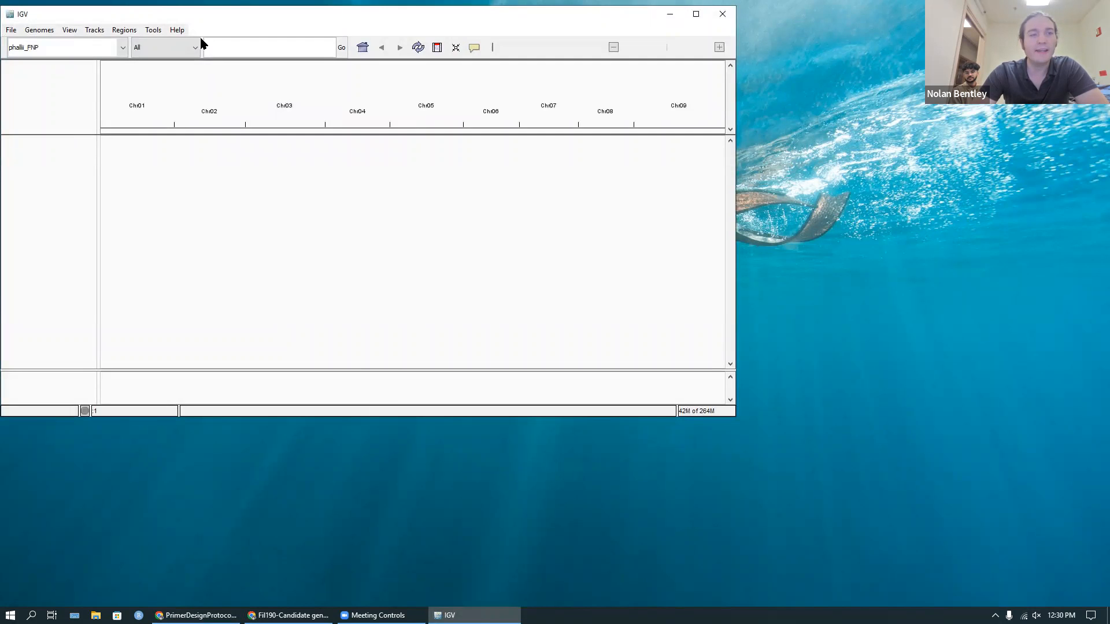
- Move the program window toward the middle of the desktop and open its preferences
left_click_drag(168, 14, 416, 83)
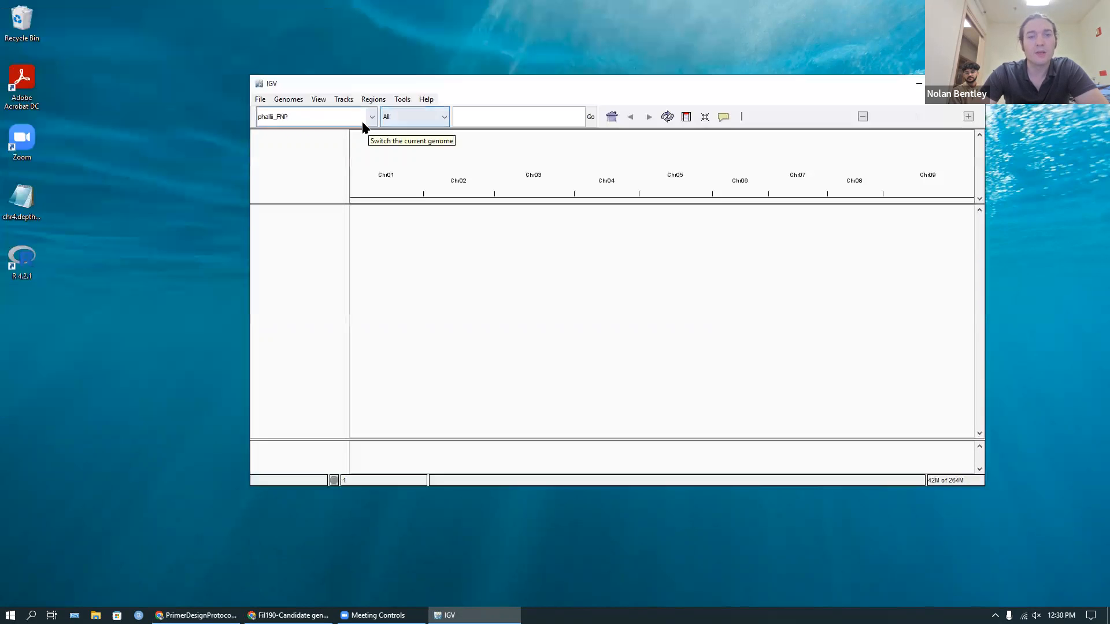
left_click(383, 102)
mouse_move(396, 102)
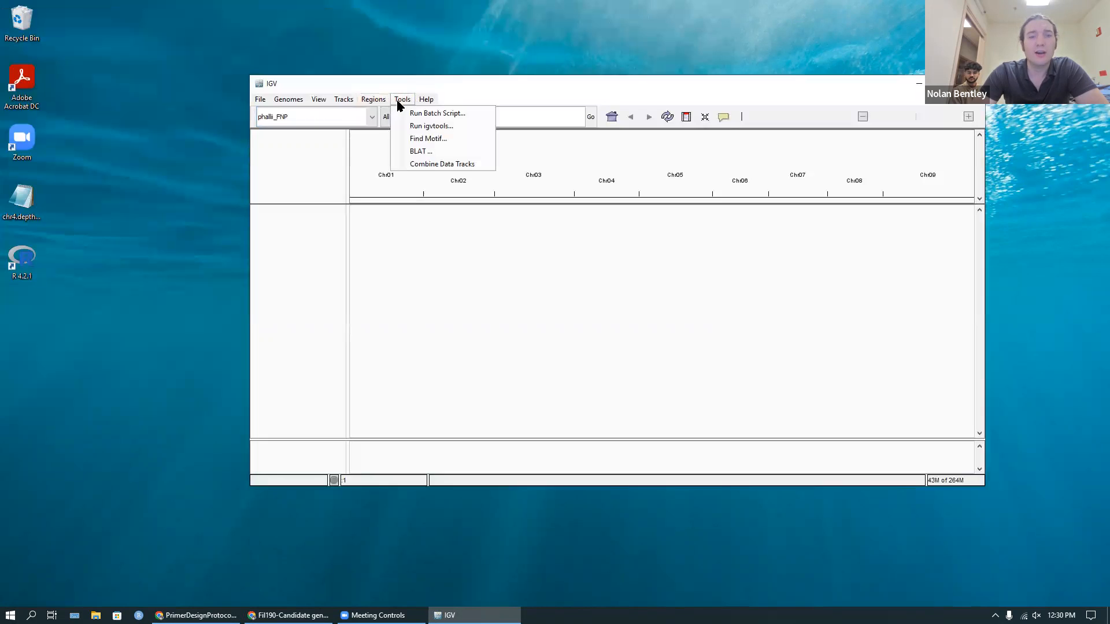
mouse_move(288, 103)
mouse_move(322, 99)
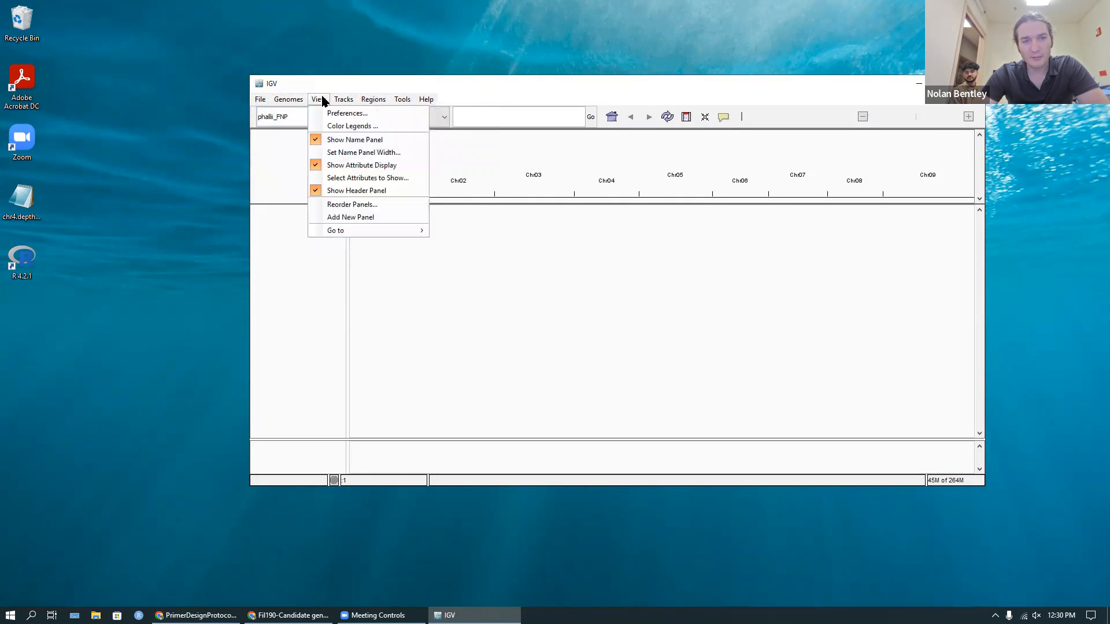
left_click(327, 113)
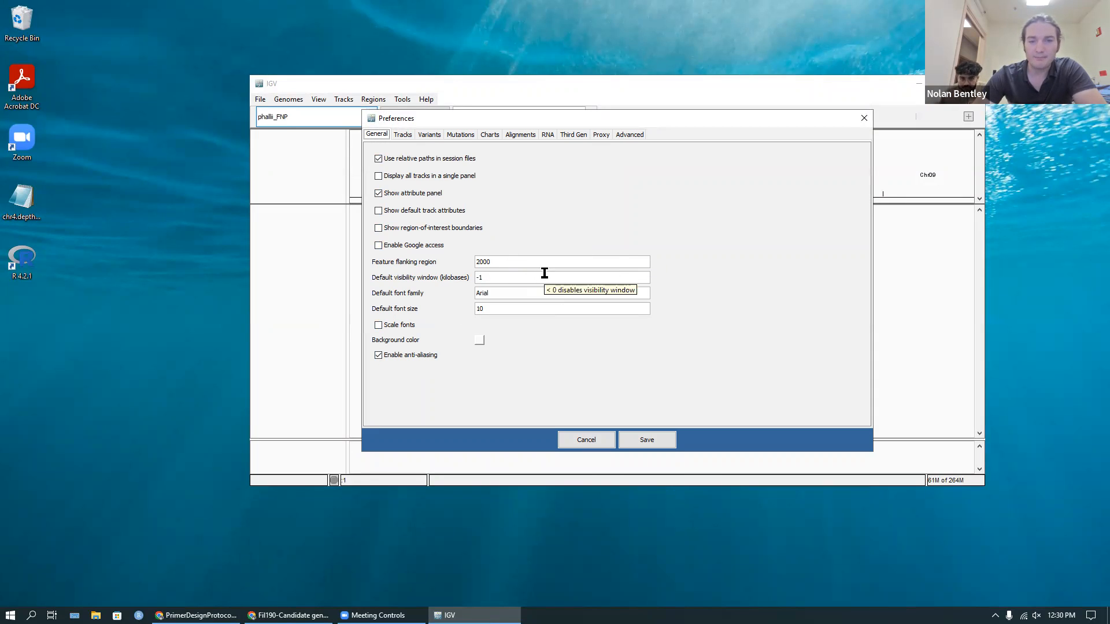
- Set the visibility range threshold for alignment tracks to 300 kb in the preferences
left_click(406, 139)
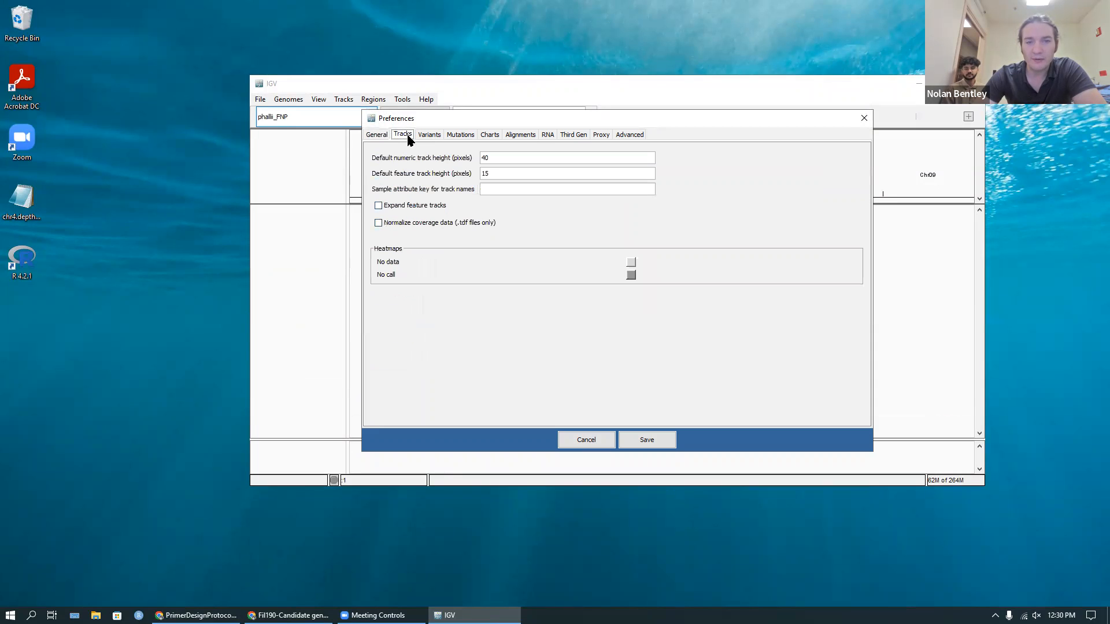
left_click(442, 137)
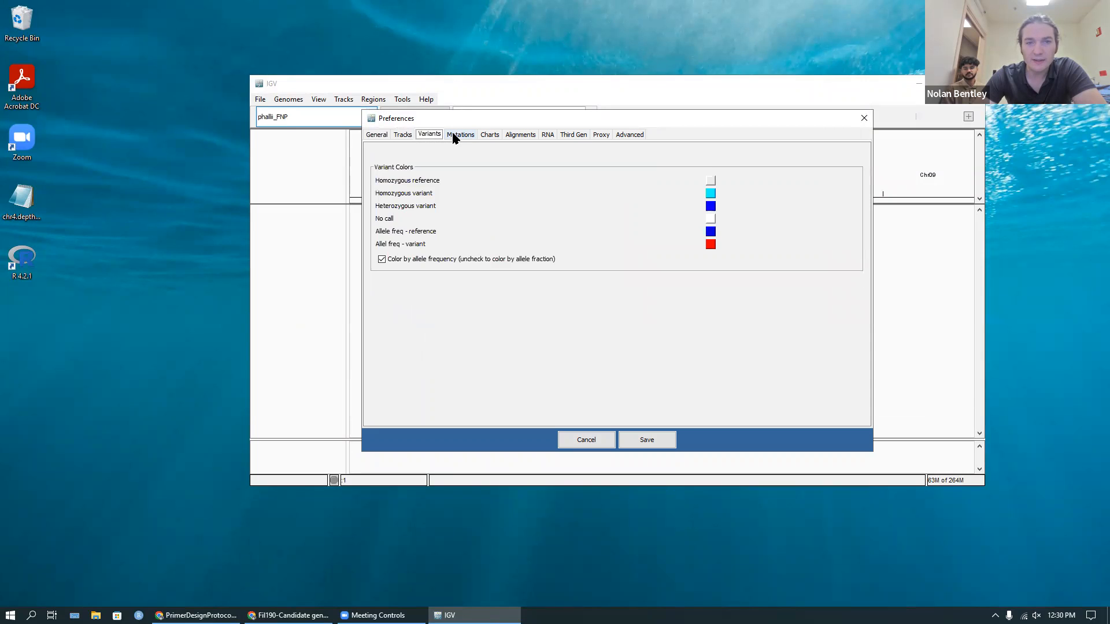
left_click(461, 137)
left_click(492, 139)
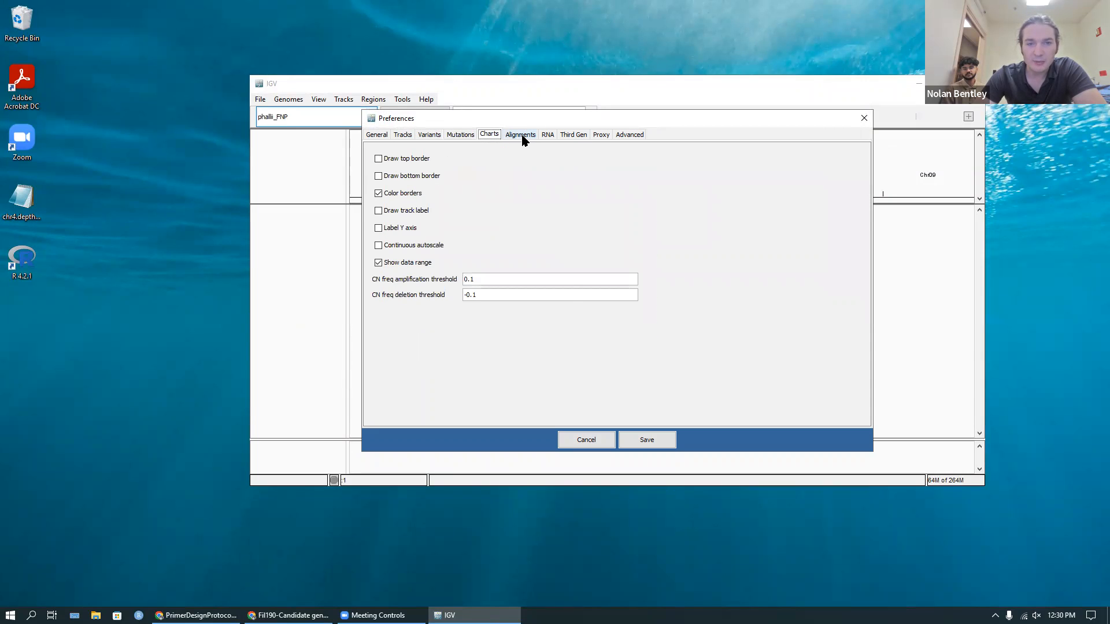
left_click(523, 139)
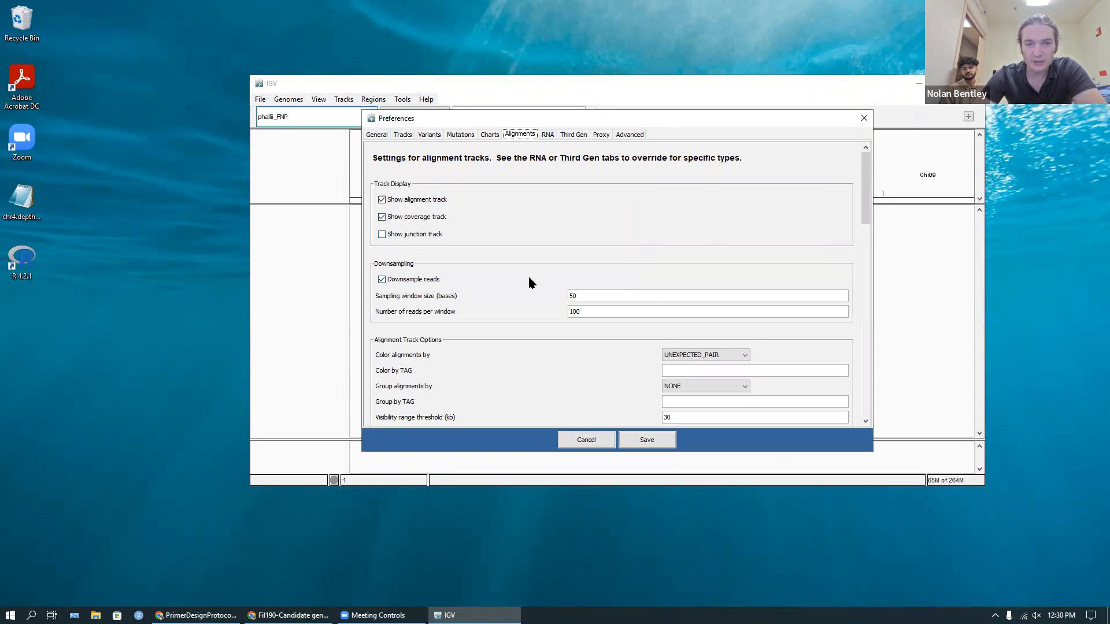
scroll(528, 275, "down", 3)
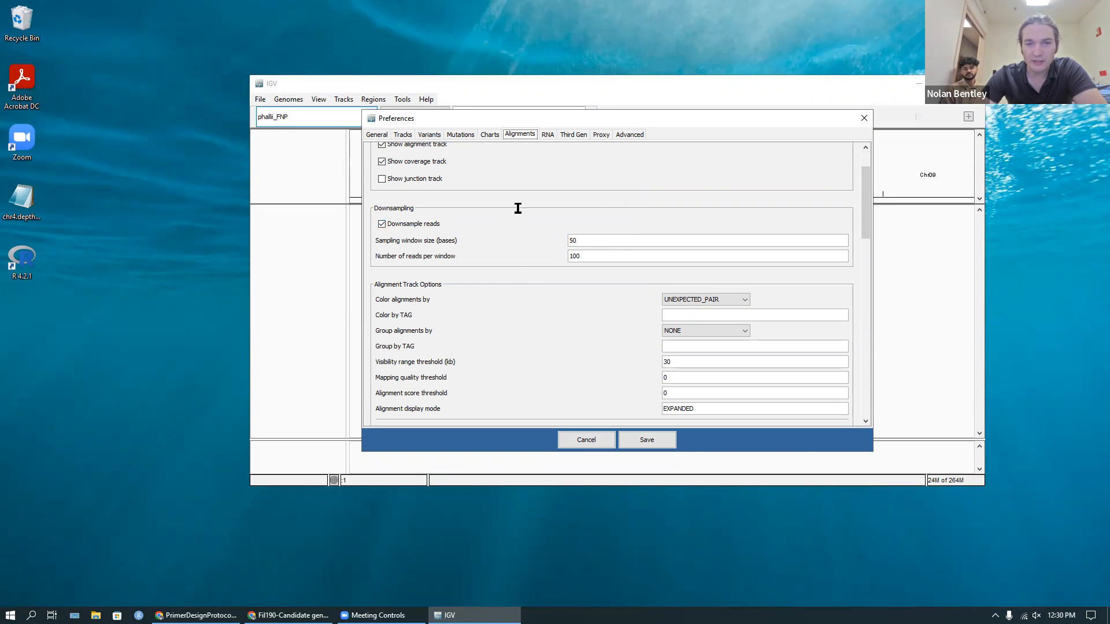
scroll(581, 354, "down", 10)
scroll(581, 353, "up", 5)
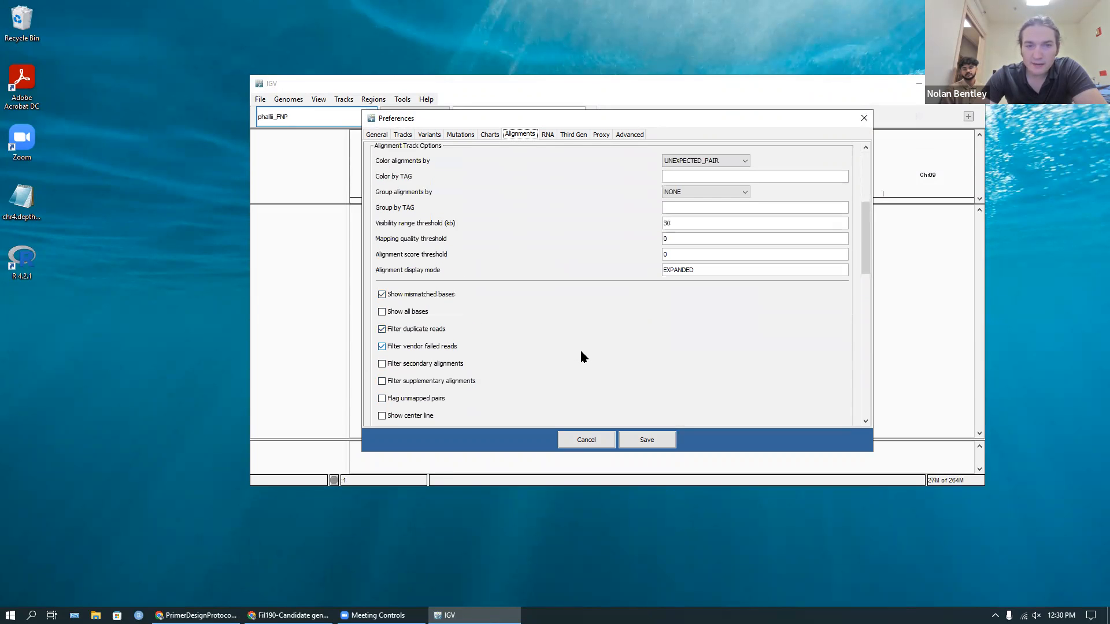
left_click(674, 223)
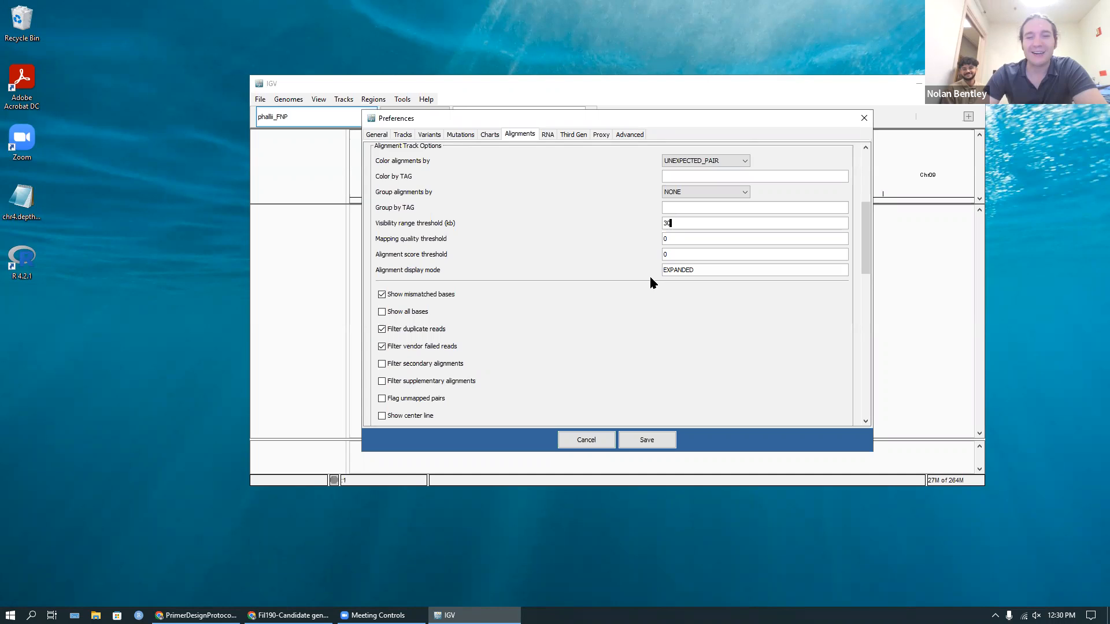
type("0")
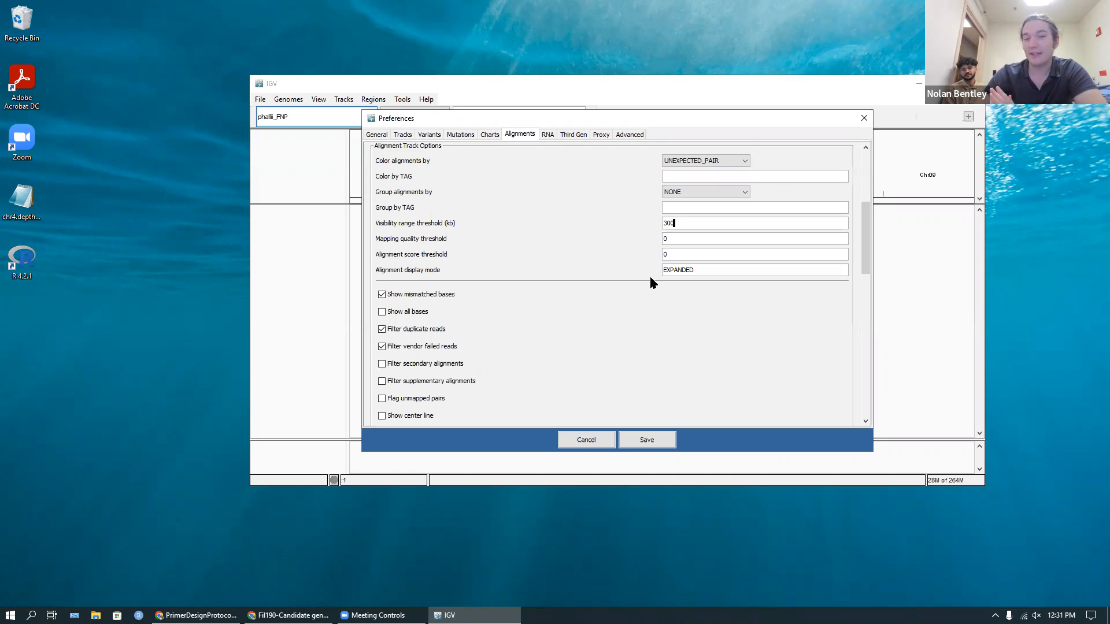
type("0")
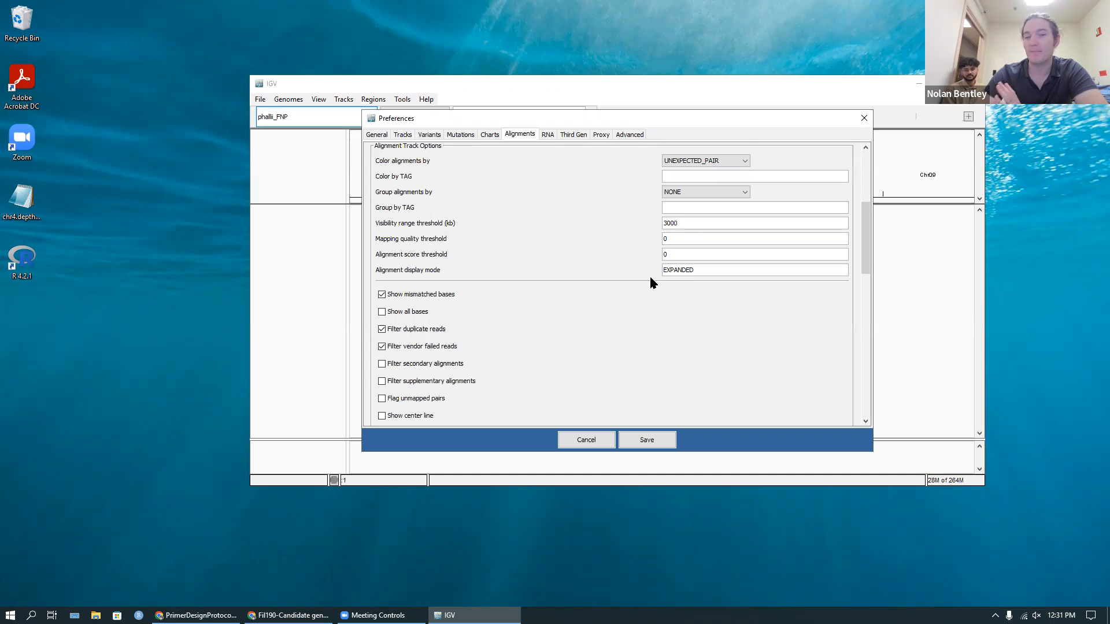
key("BackSpace")
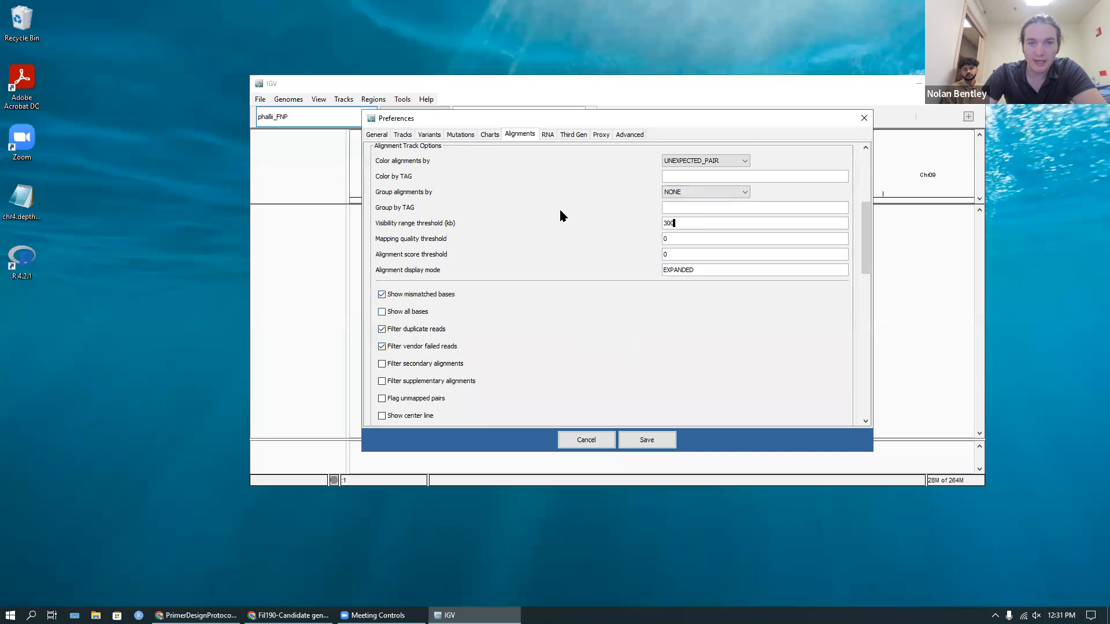
- Review the remaining alignment, RNA, Third Gen, Proxy and Advanced settings, and save the preferences
scroll(560, 211, "up", 3)
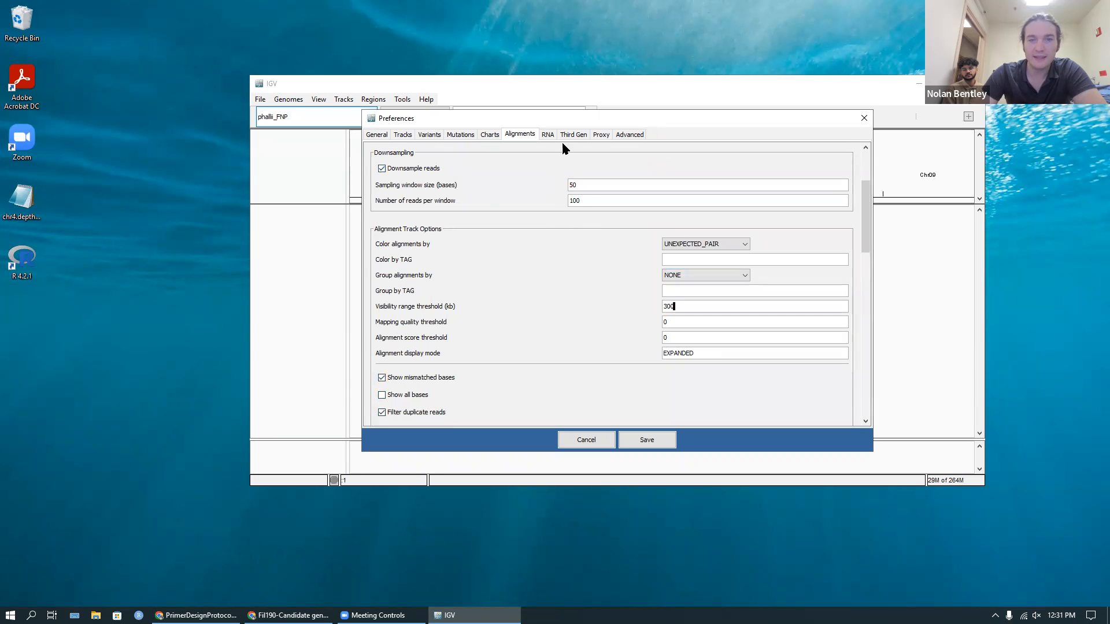
scroll(554, 258, "down", 6)
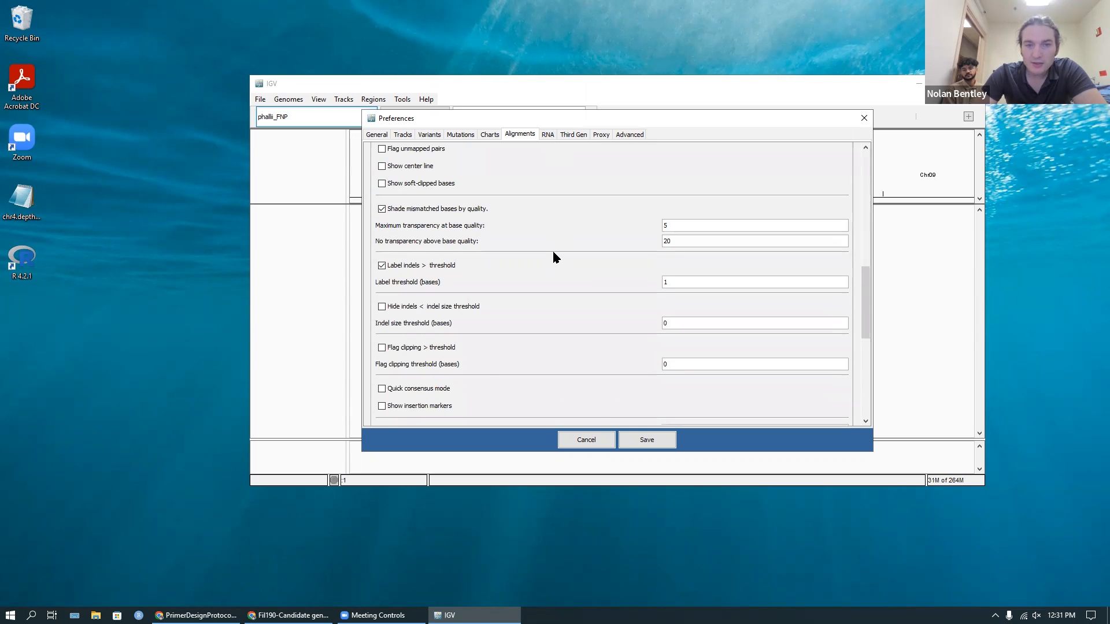
scroll(554, 257, "down", 8)
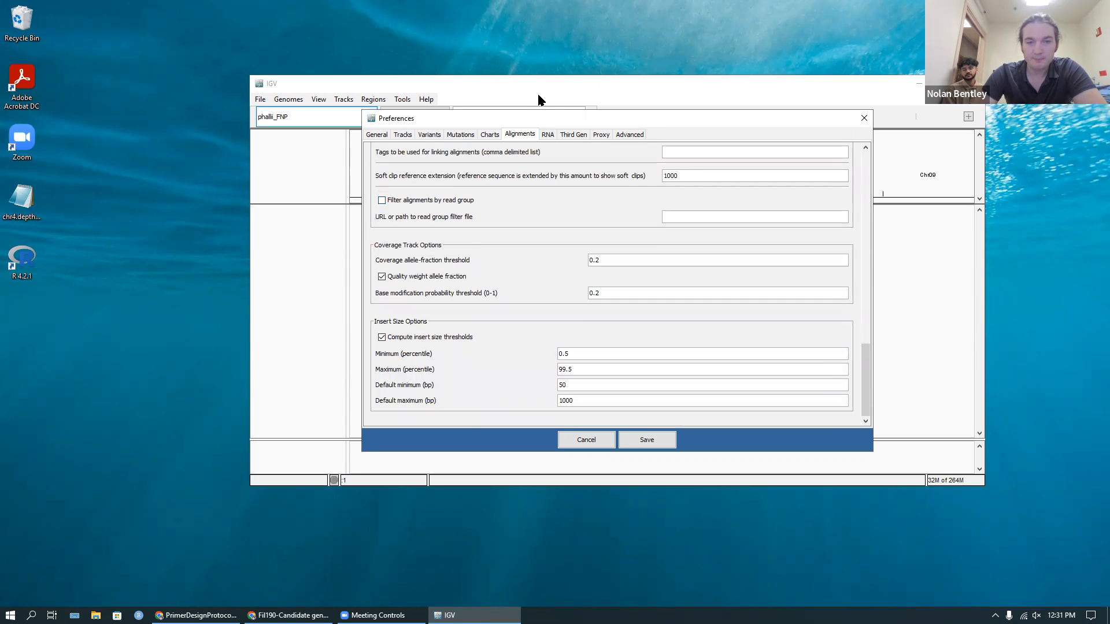
left_click(547, 135)
scroll(550, 339, "down", 2)
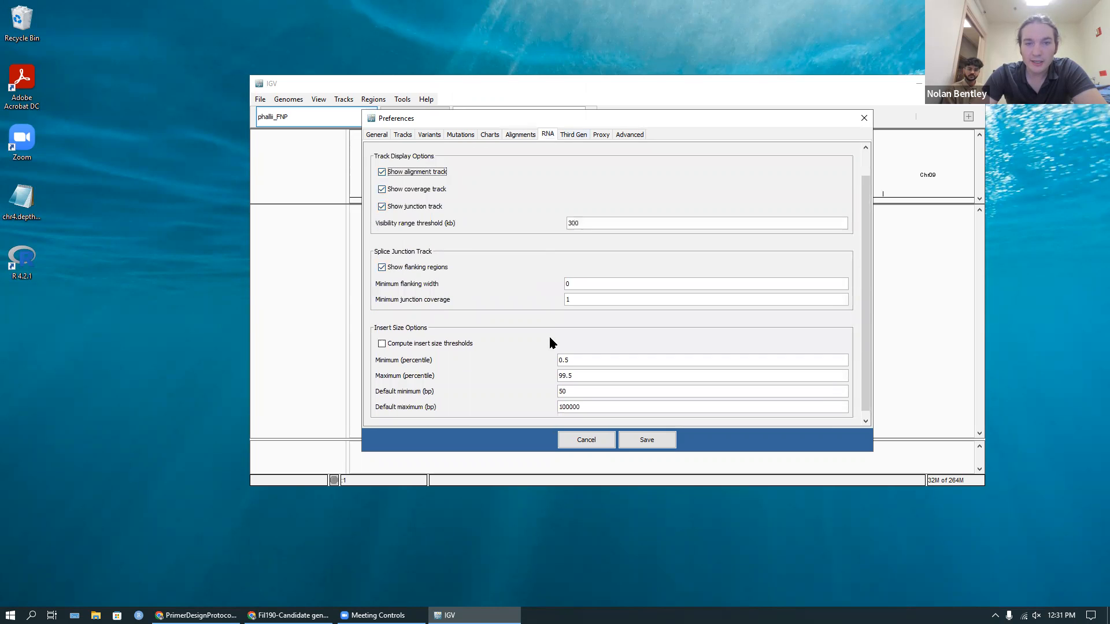
left_click(611, 218)
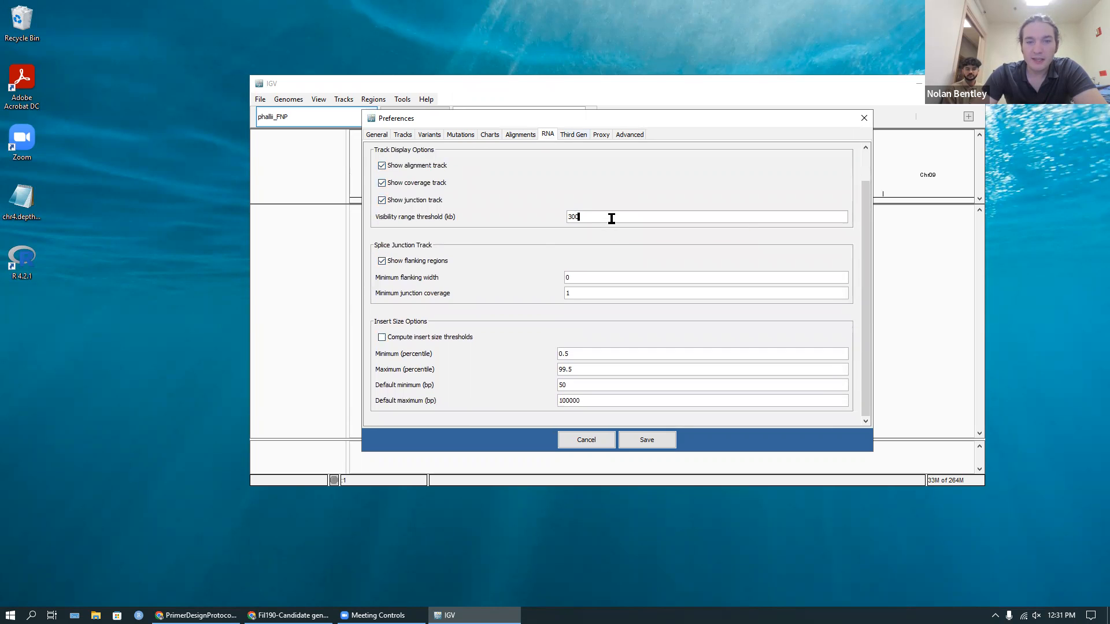
scroll(469, 274, "up", 1)
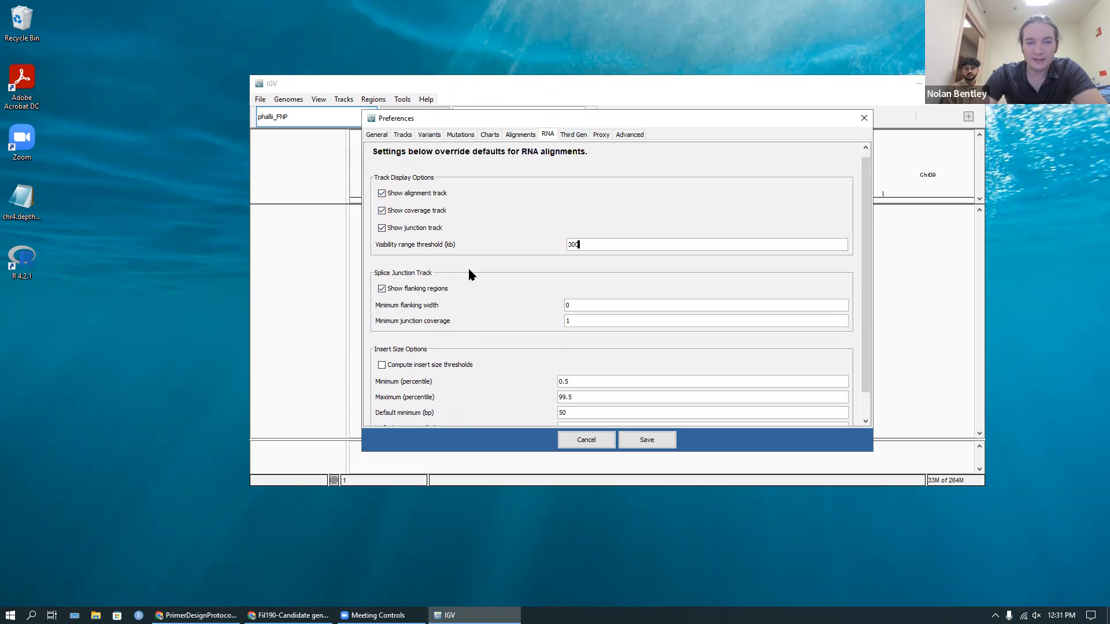
scroll(469, 274, "down", 1)
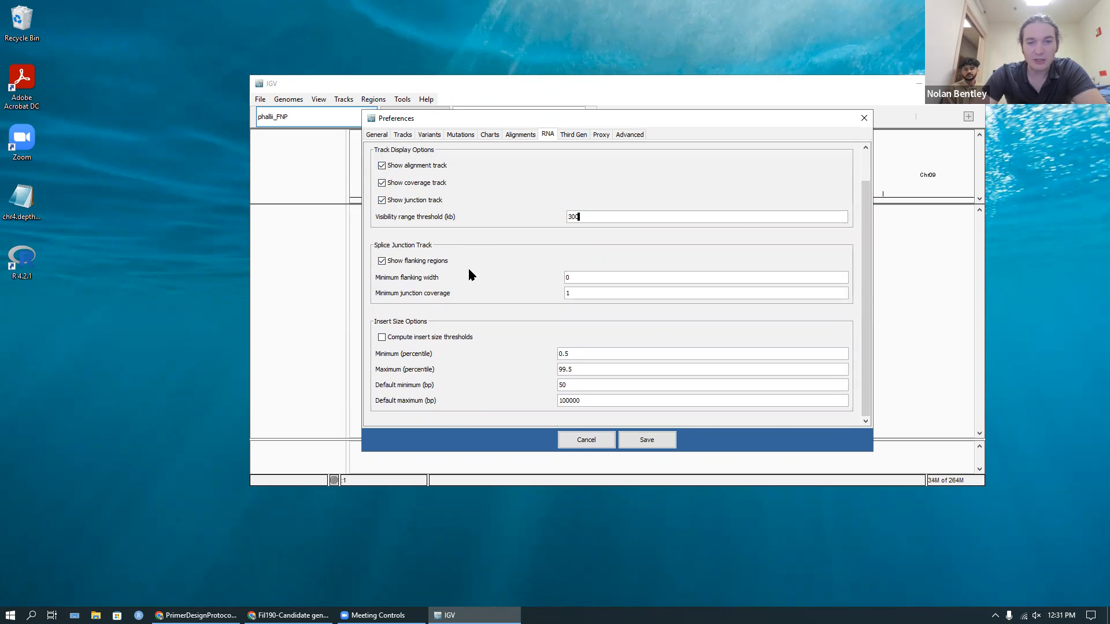
left_click(569, 135)
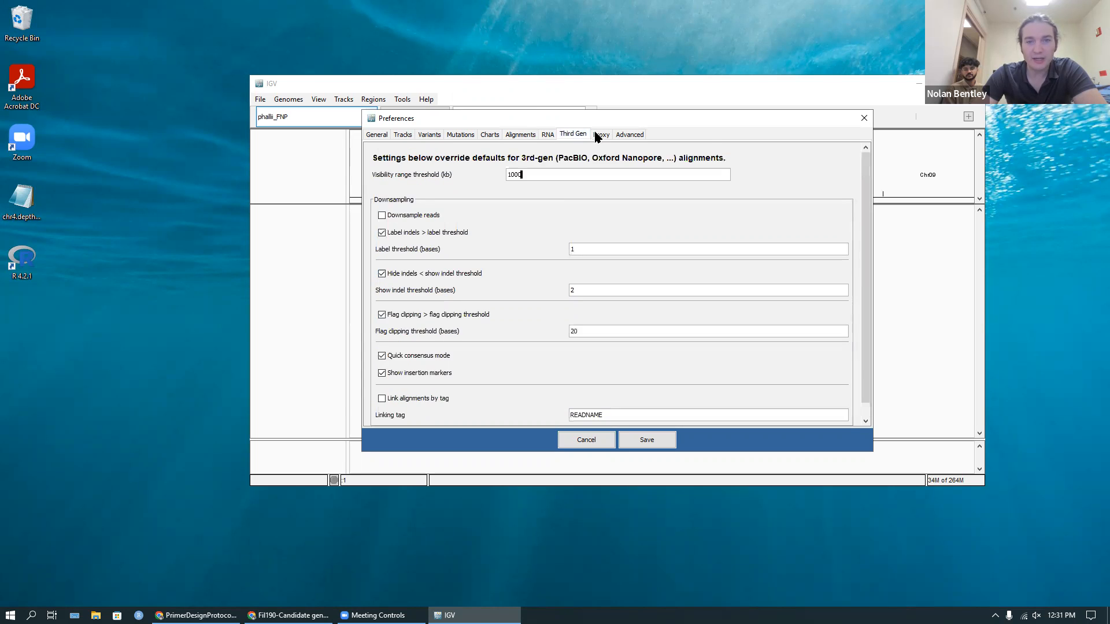
scroll(504, 275, "down", 1)
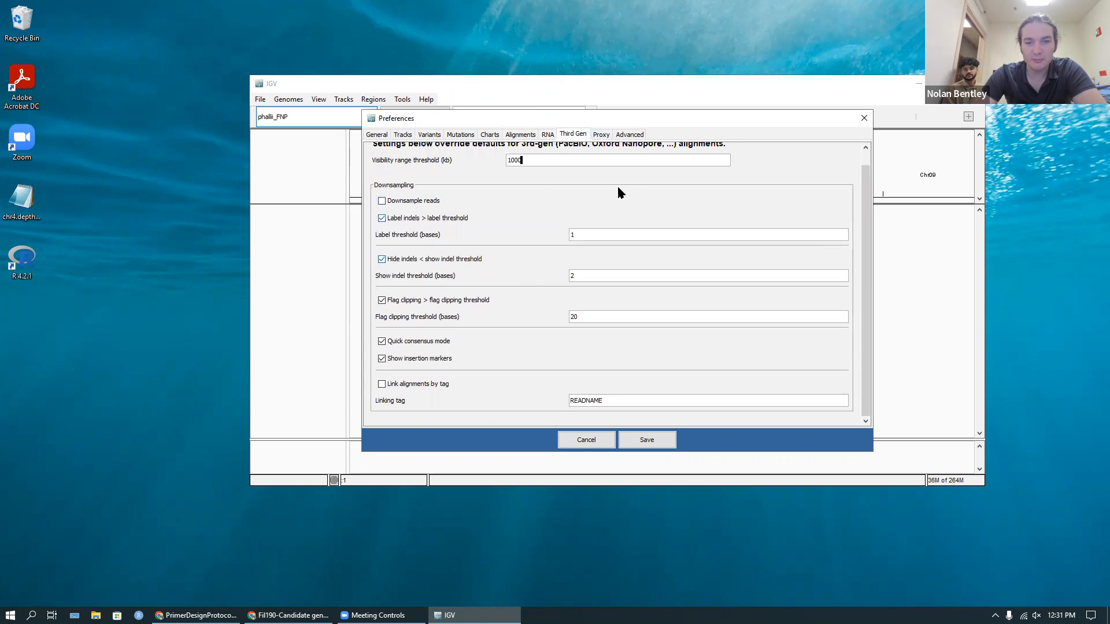
left_click(601, 136)
left_click(628, 136)
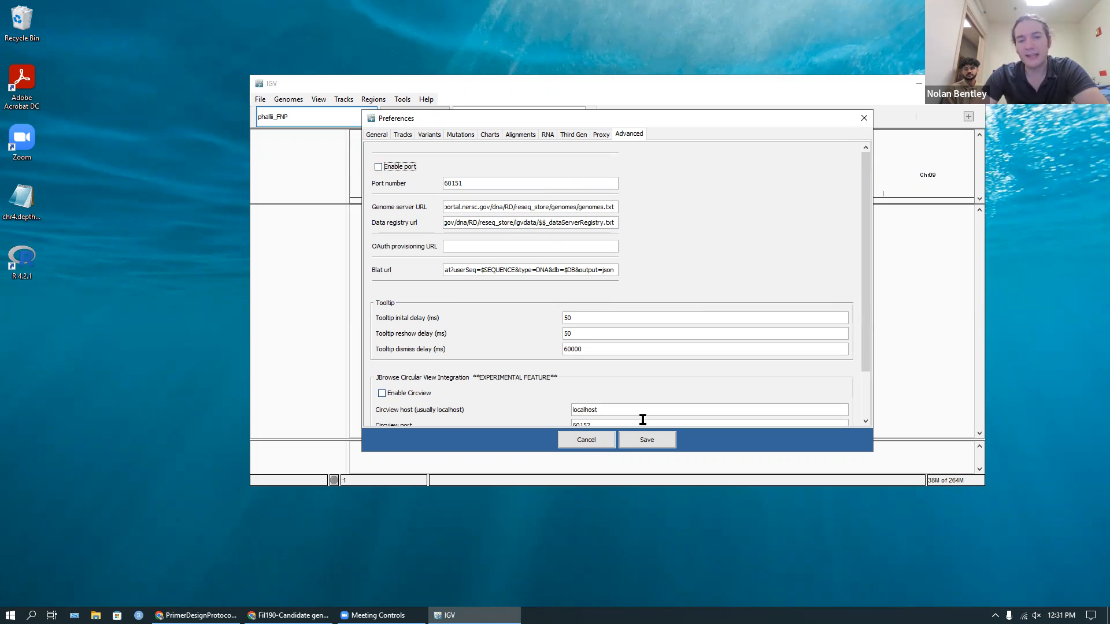
left_click(646, 441)
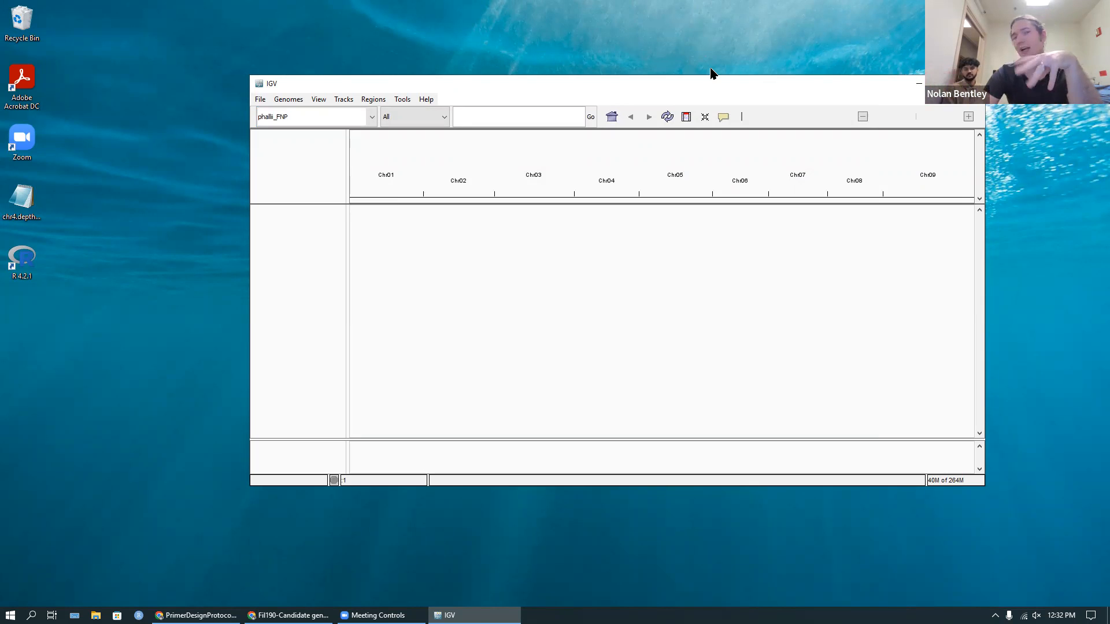
- Sign in to the data server with the account username and password, and view the dataset categories under phallii_FNP without loading any
left_click(300, 118)
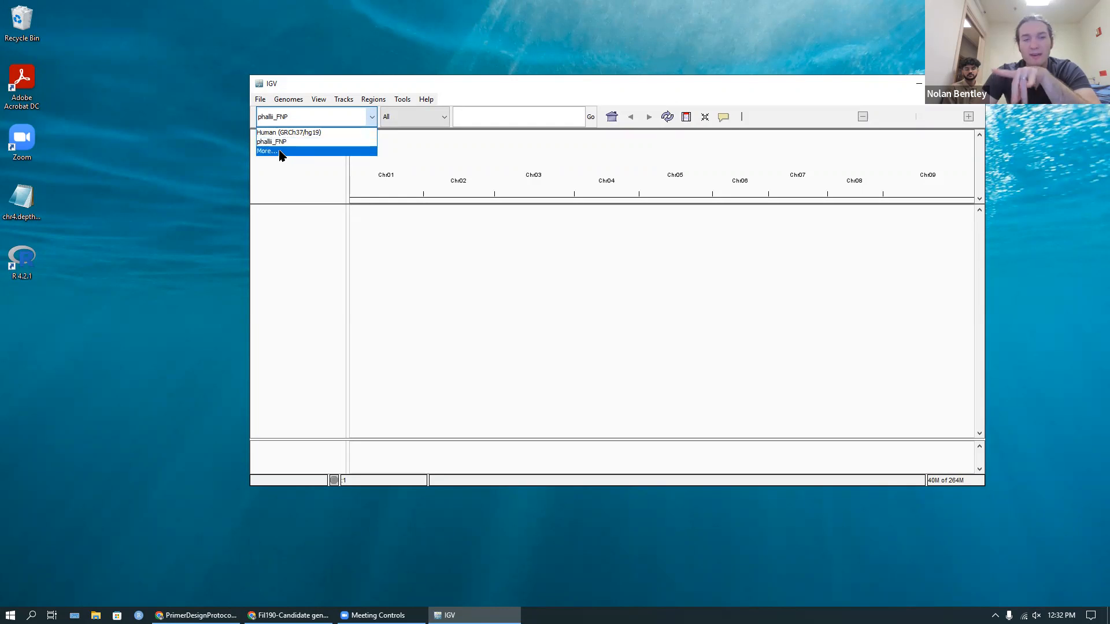
left_click(261, 100)
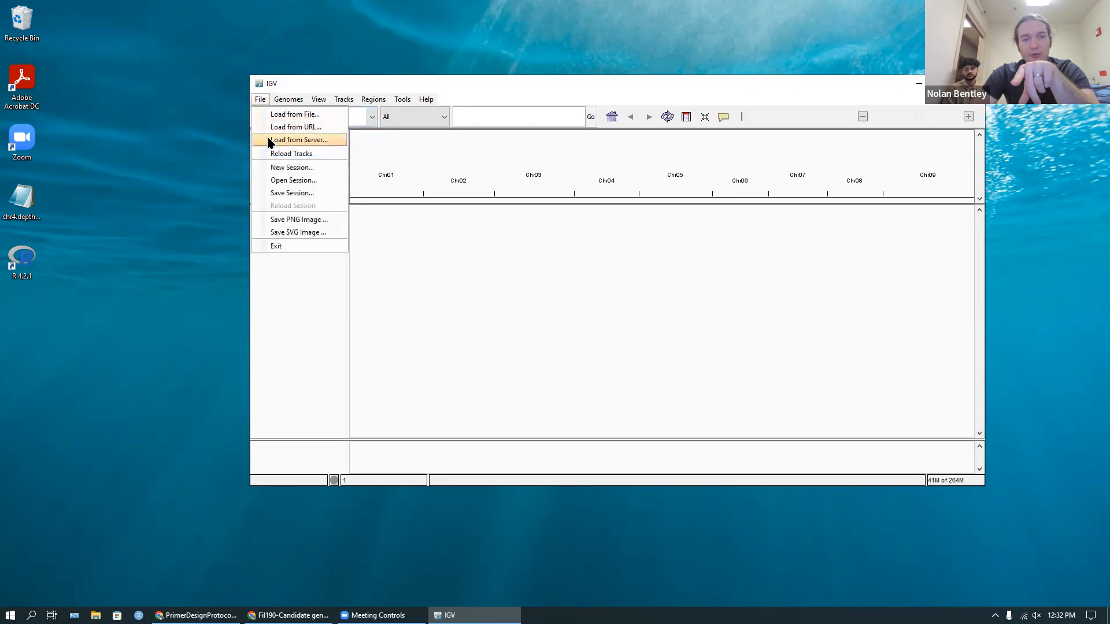
left_click(269, 141)
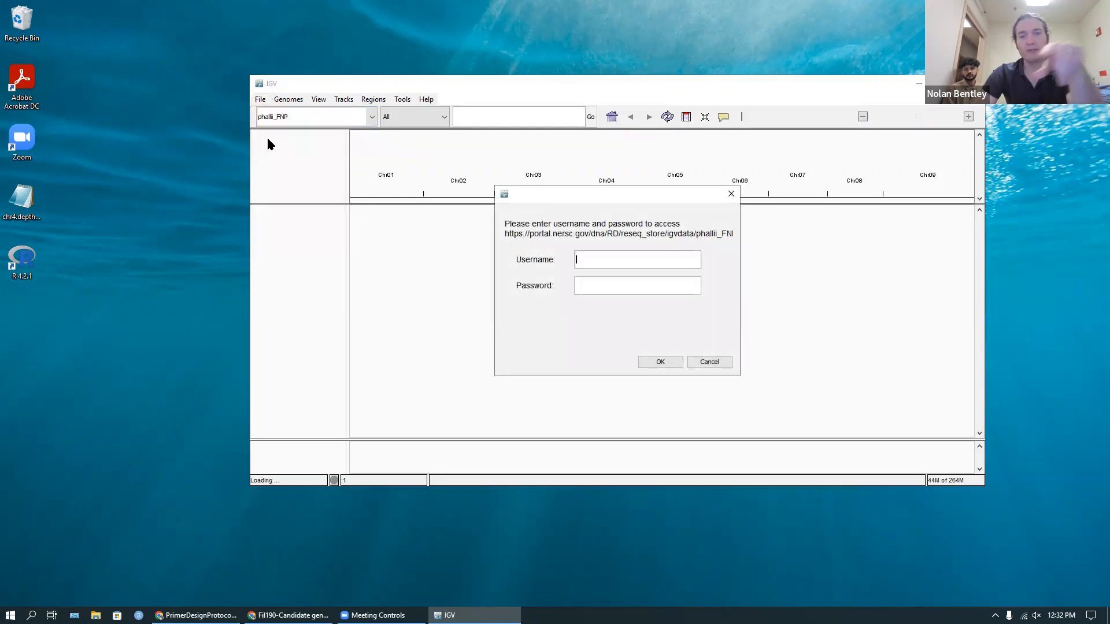
type("Juenger")
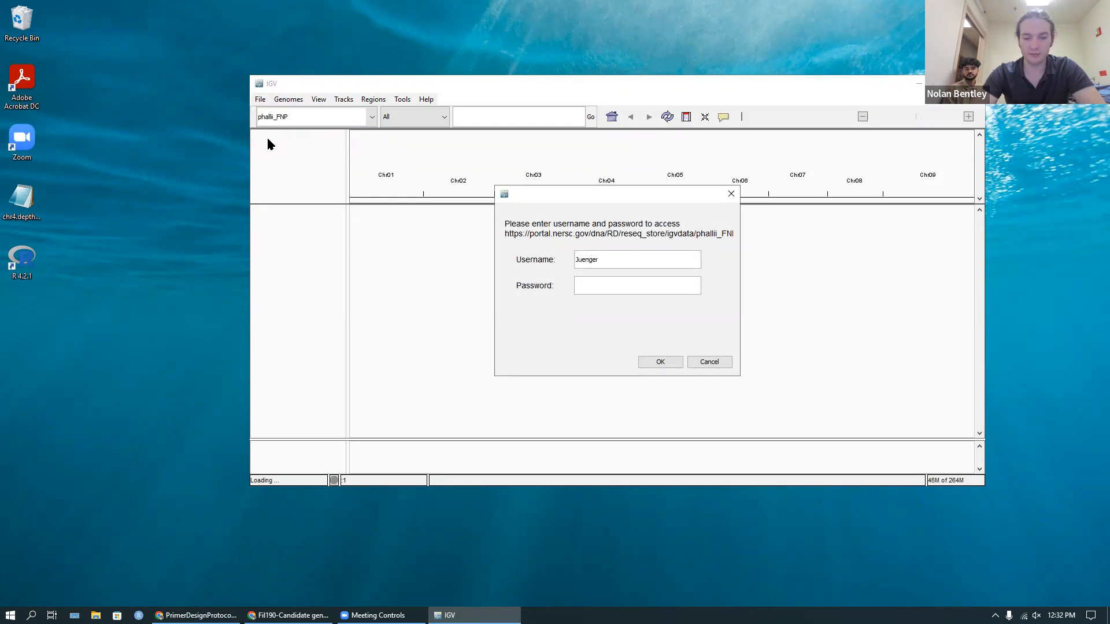
key("Tab")
type("••••")
left_click(645, 362)
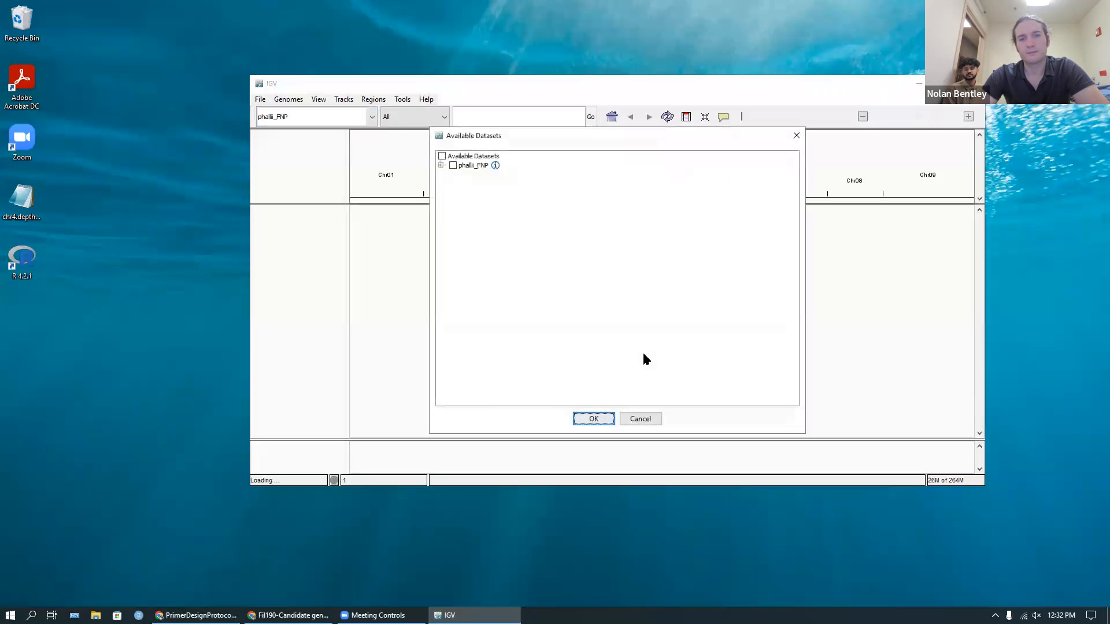
left_click(441, 165)
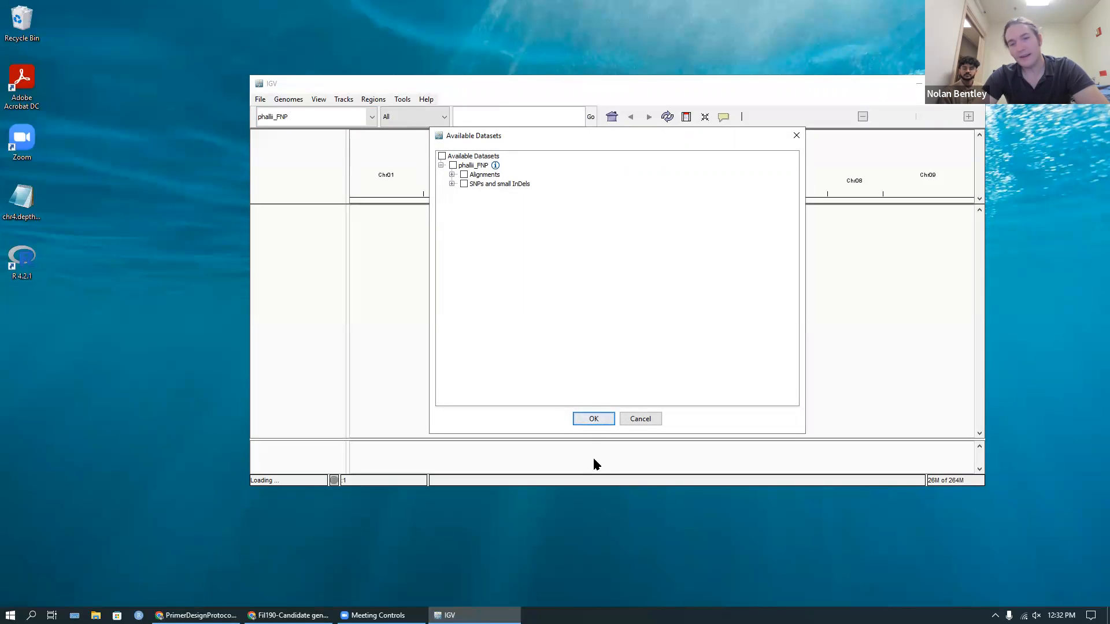
left_click(641, 419)
- Load the phallii_FNP genome from the list of hosted genomes
left_click(355, 118)
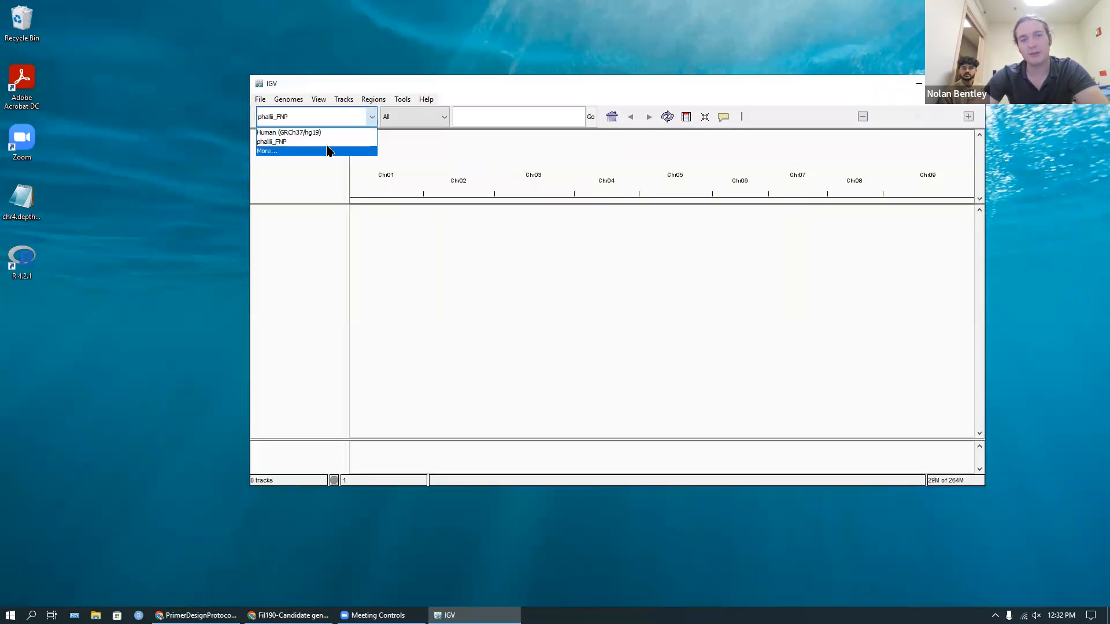
left_click(274, 152)
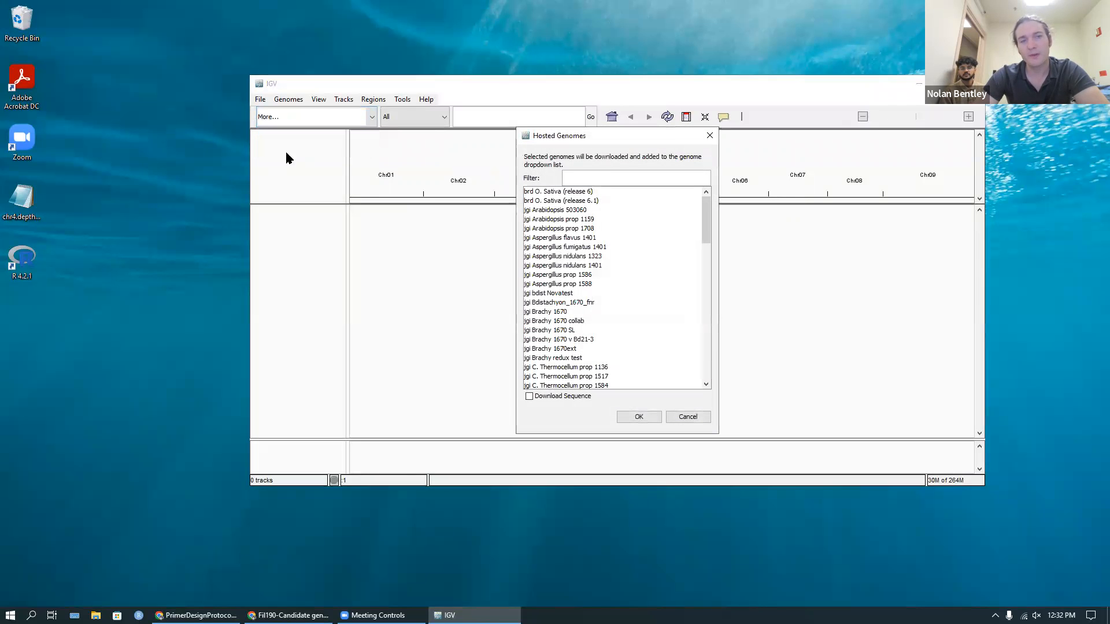
left_click_drag(706, 215, 706, 272)
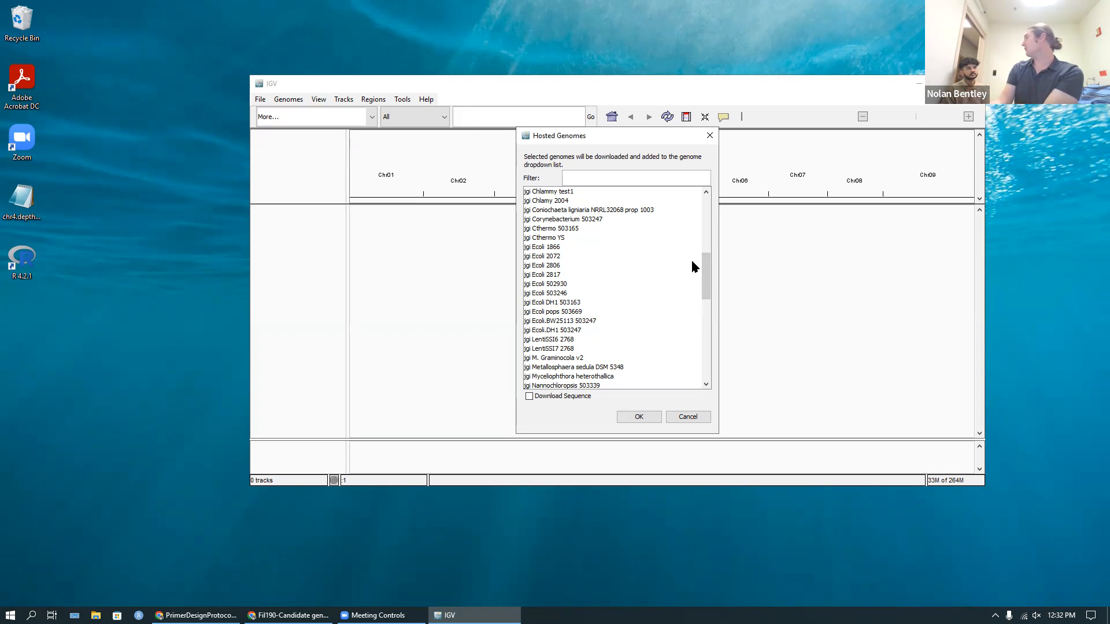
left_click_drag(705, 283, 700, 329)
double_click(548, 301)
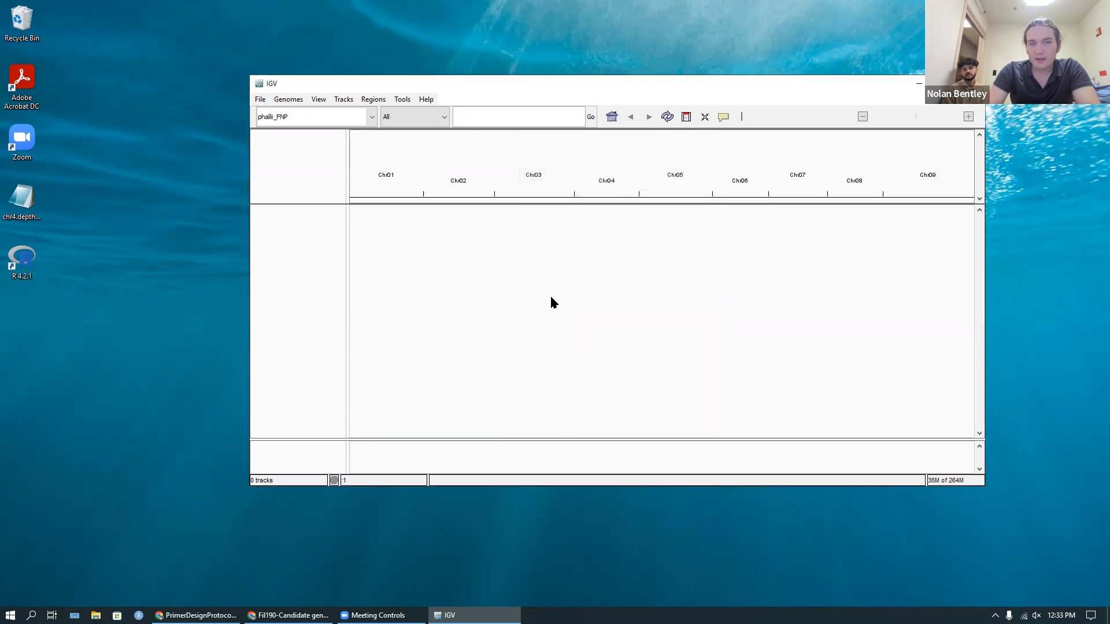
- Open the server's available datasets, expand the phallii_FNP alignments and variant categories, and select FIL2.bam for loading
left_click(260, 99)
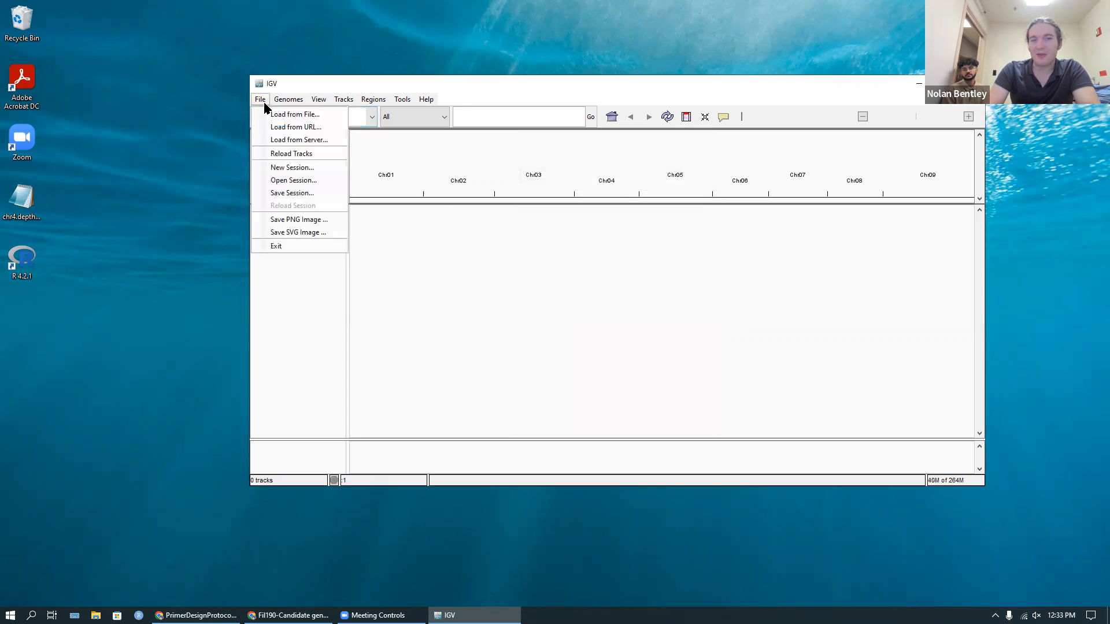
left_click(278, 143)
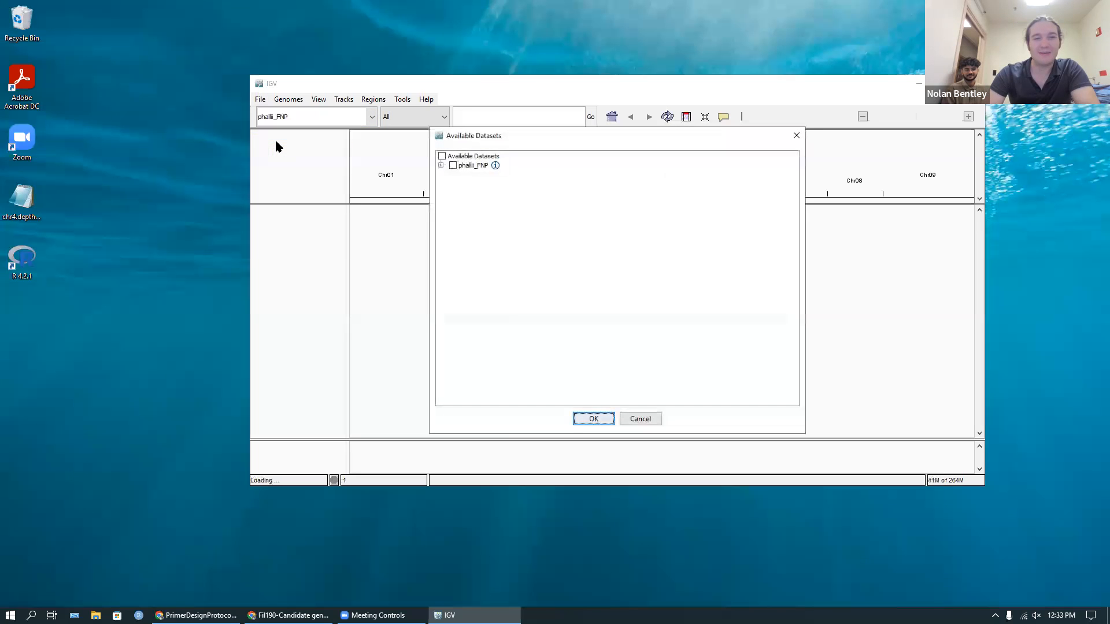
left_click(441, 165)
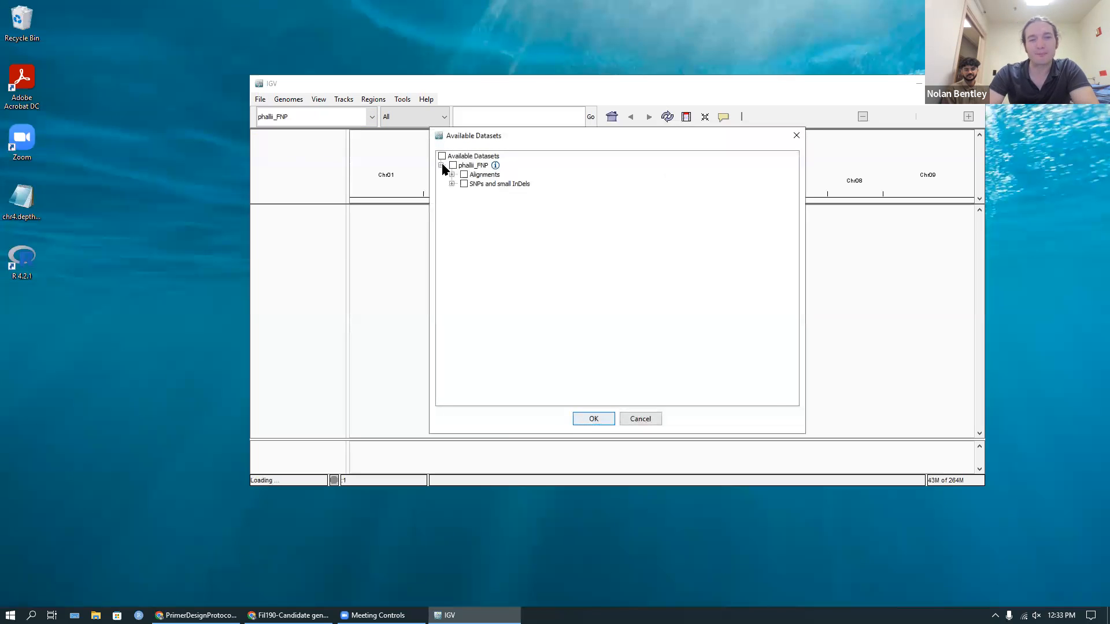
left_click(452, 174)
left_click(452, 276)
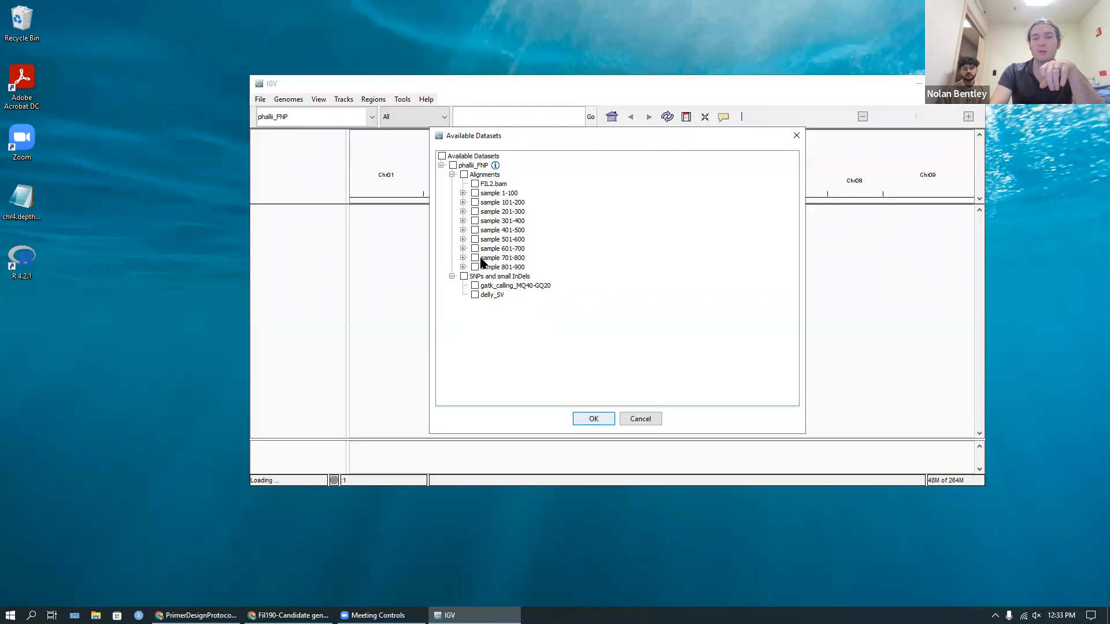
left_click(474, 184)
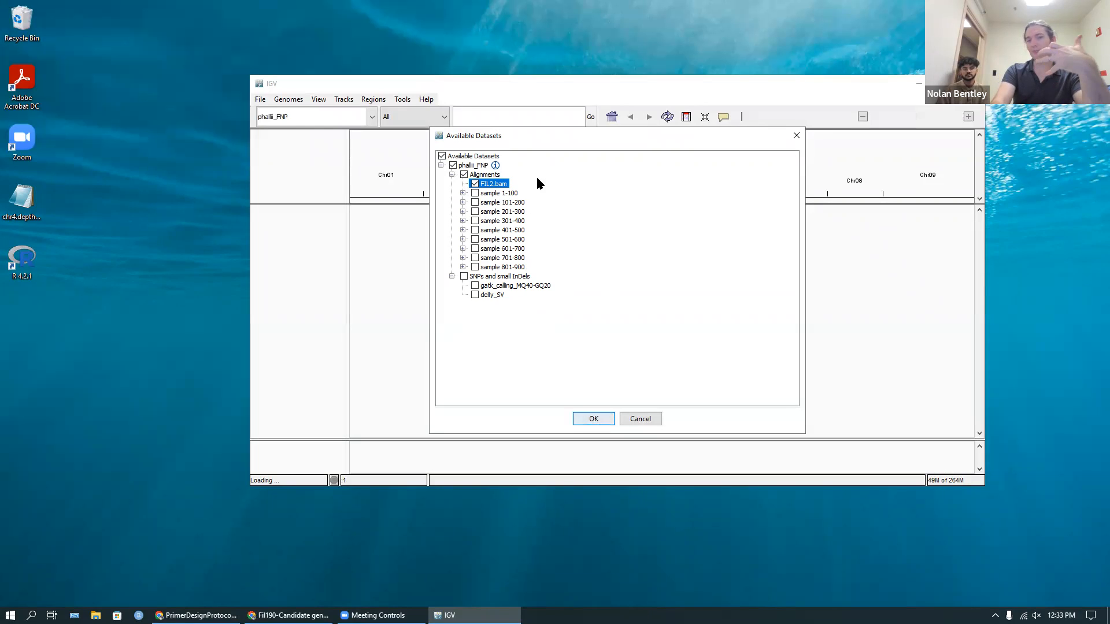
- Add FIL30_190_M2-3.bam from the sample 101-200 group, load the selected datasets, and maximize the IGV window
left_click(463, 203)
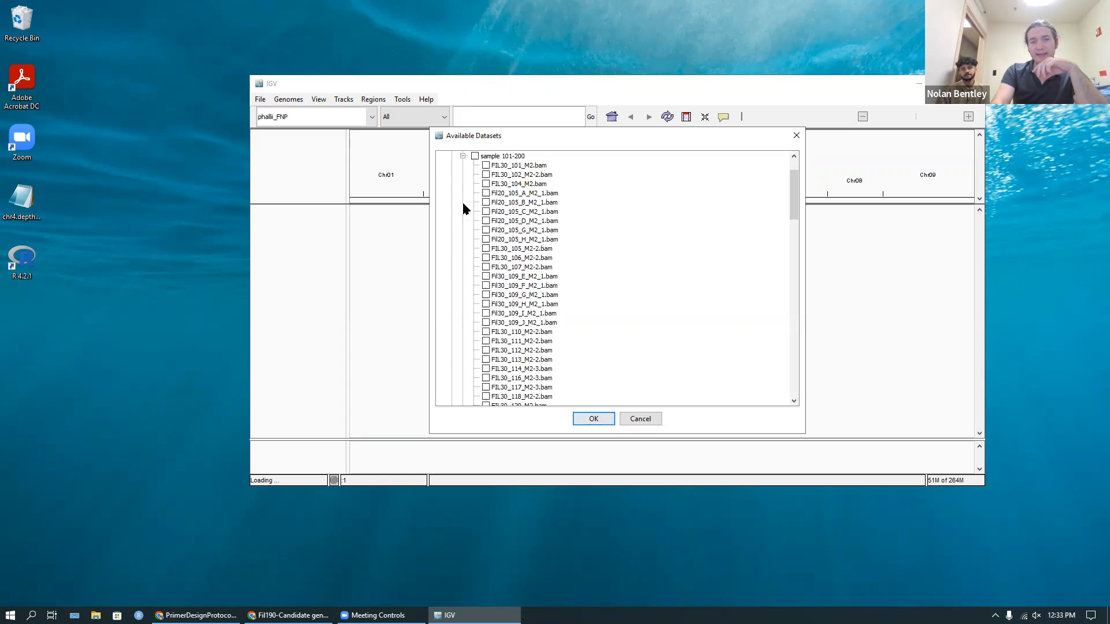
scroll(528, 275, "down", 8)
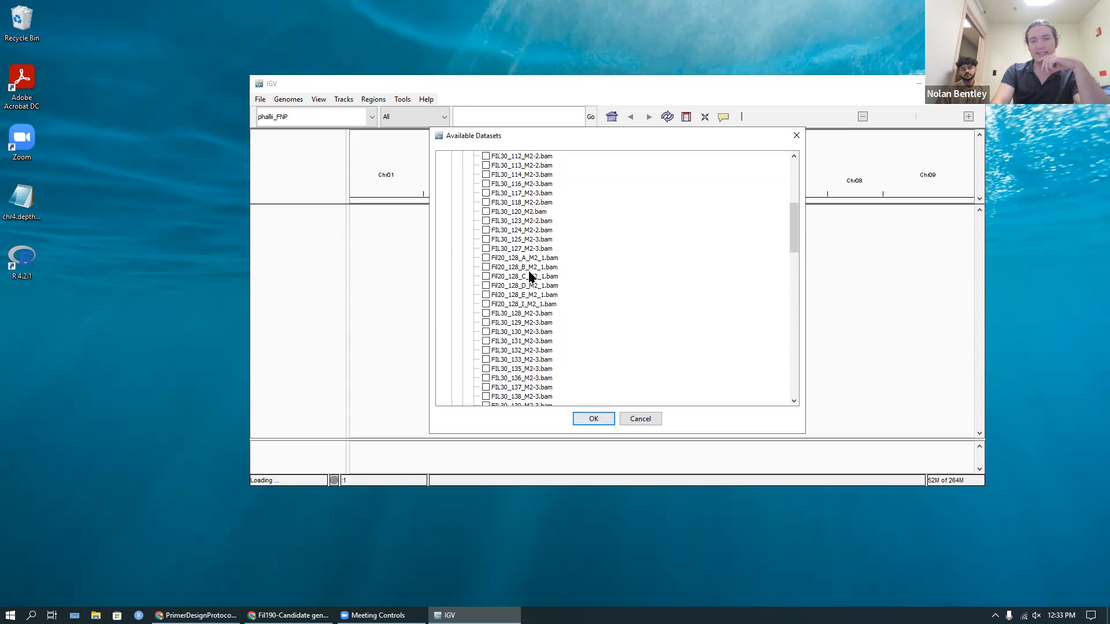
scroll(529, 277, "down", 13)
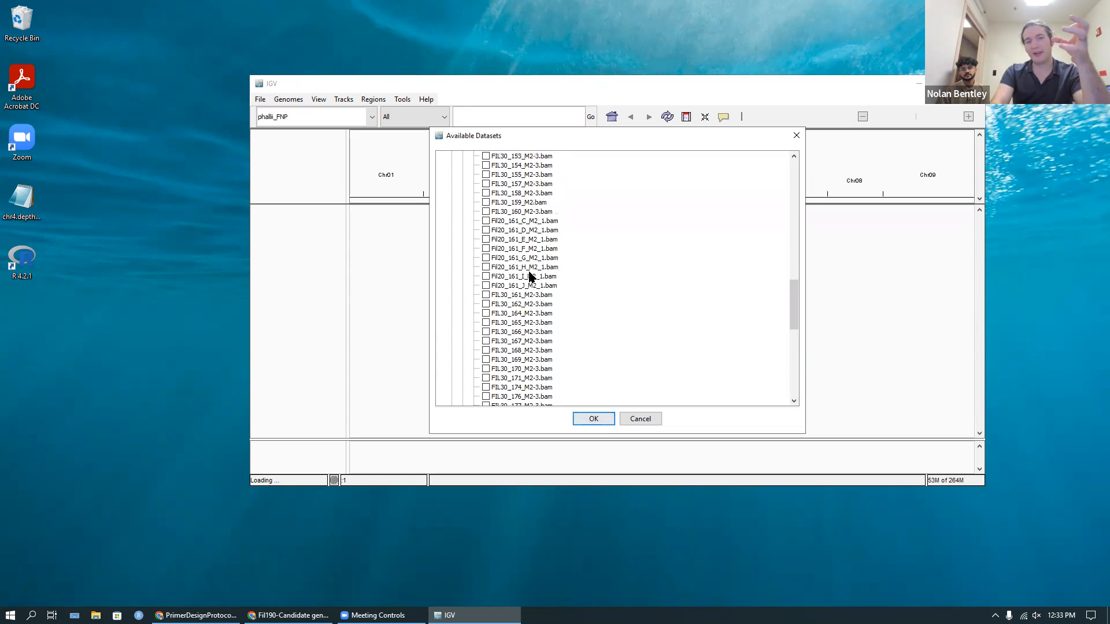
scroll(529, 276, "down", 9)
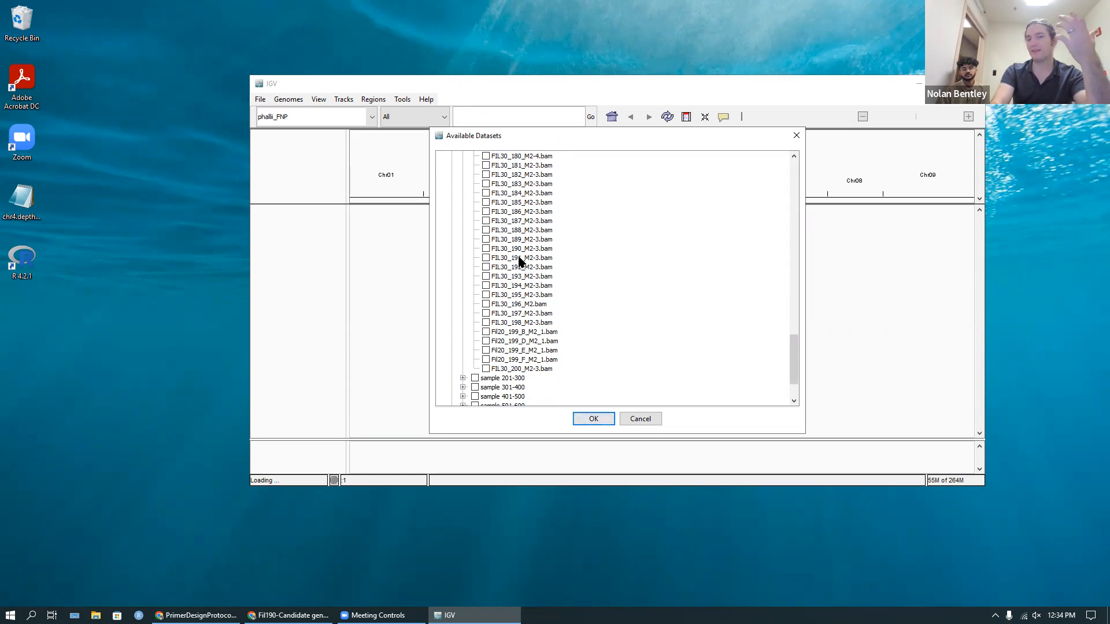
left_click(507, 250)
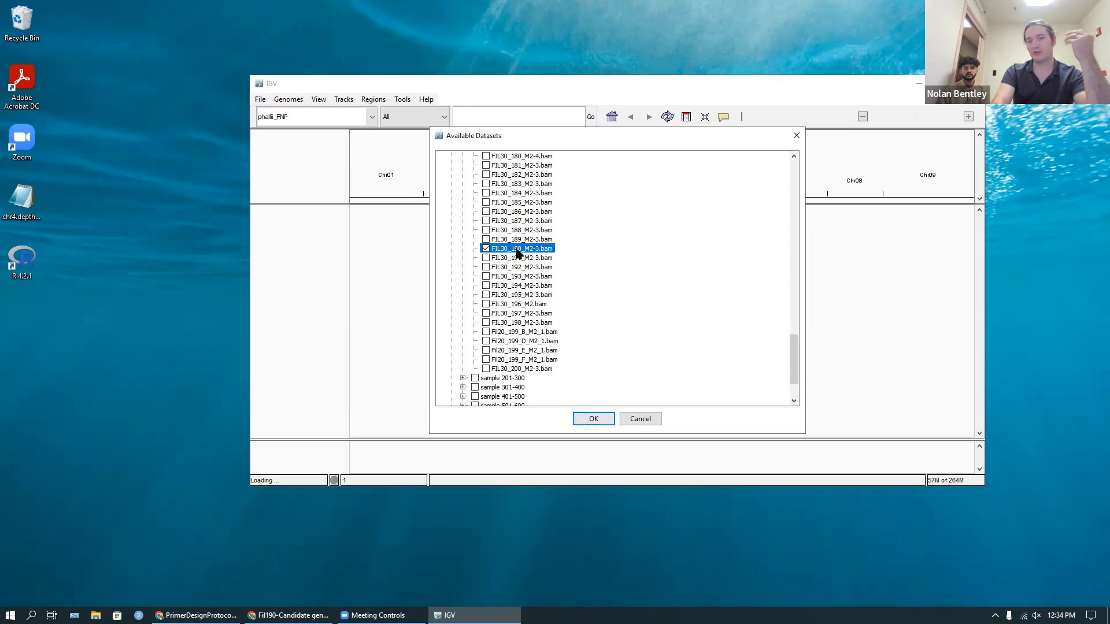
left_click(585, 416)
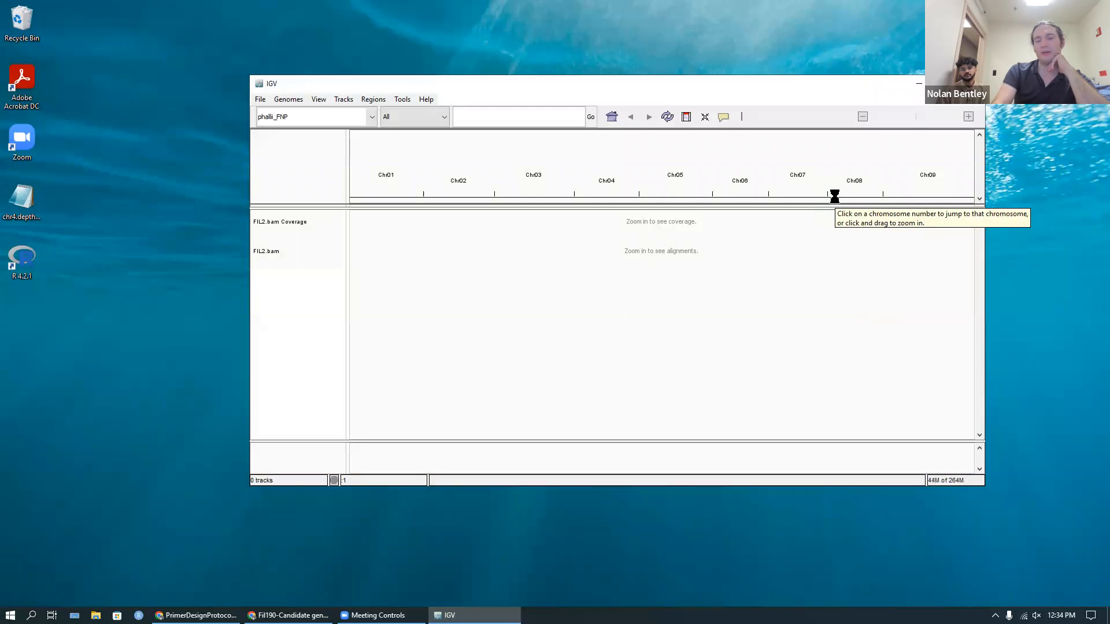
left_click(946, 85)
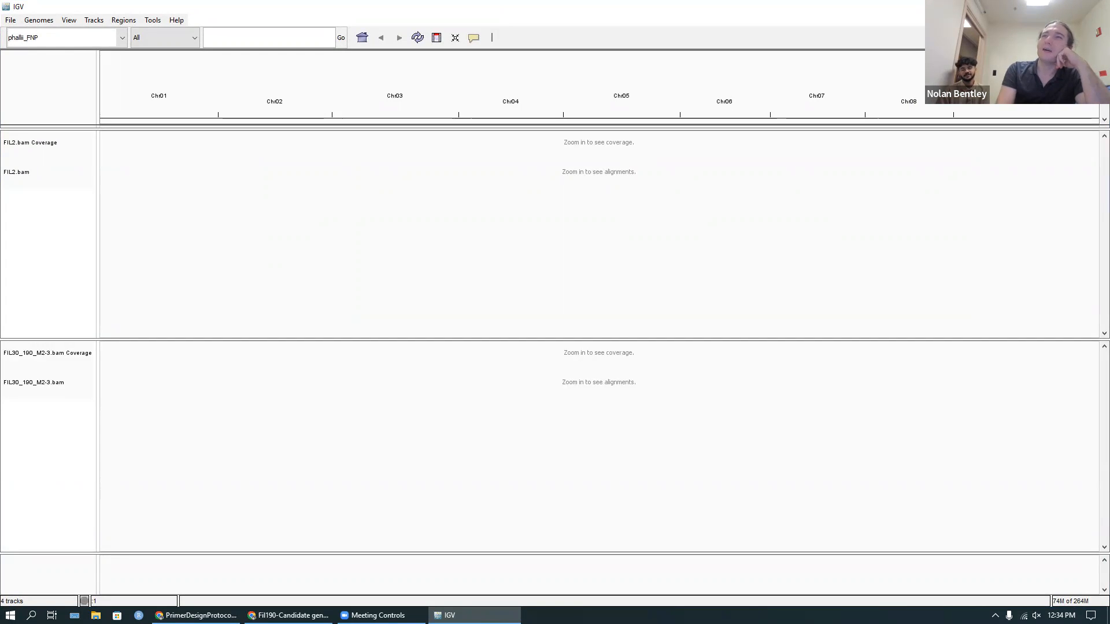
- Switch to the Fil190-Candidate genes spreadsheet and copy the pos value of the high-priority beta-carotene oxidase gene deletion
key("alt+Tab")
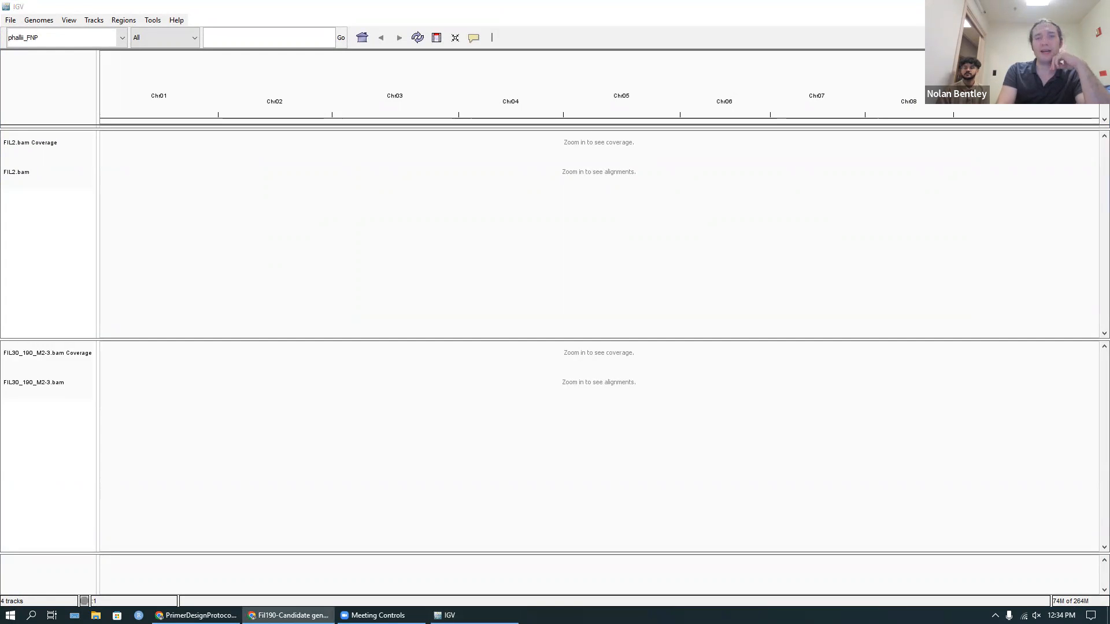
left_click_drag(262, 82, 341, 81)
double_click(343, 81)
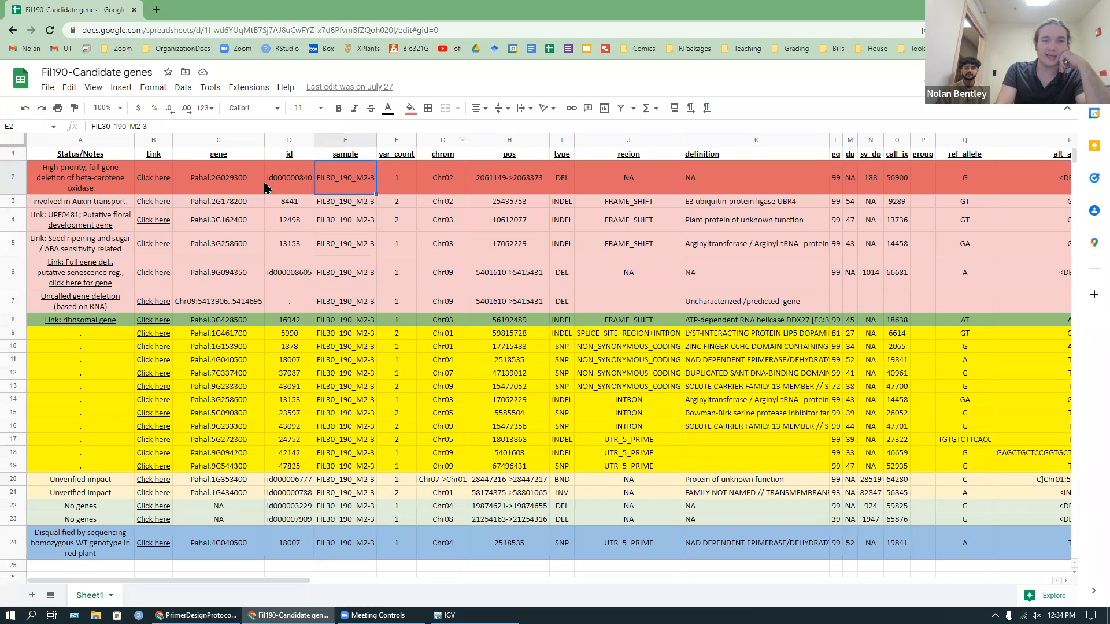
left_click(280, 186)
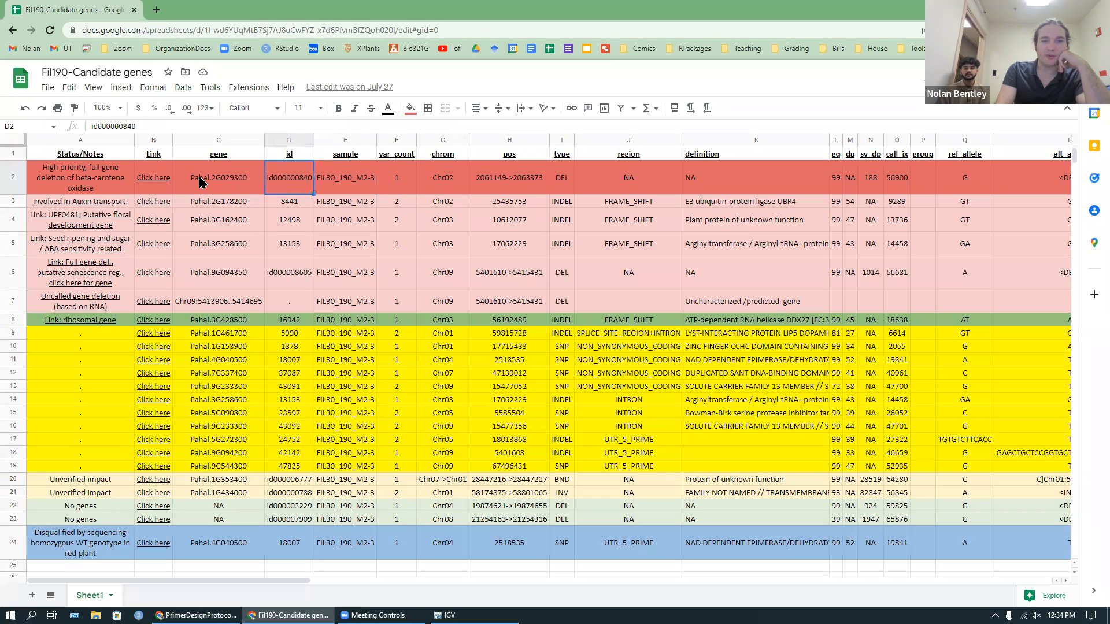
left_click(16, 173)
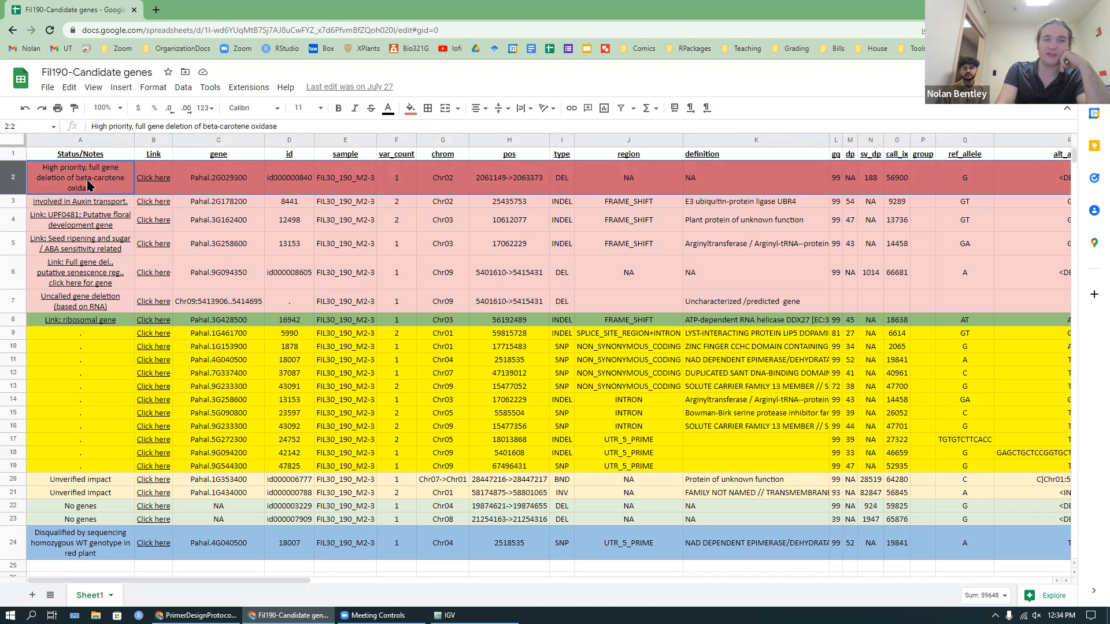
left_click(506, 176)
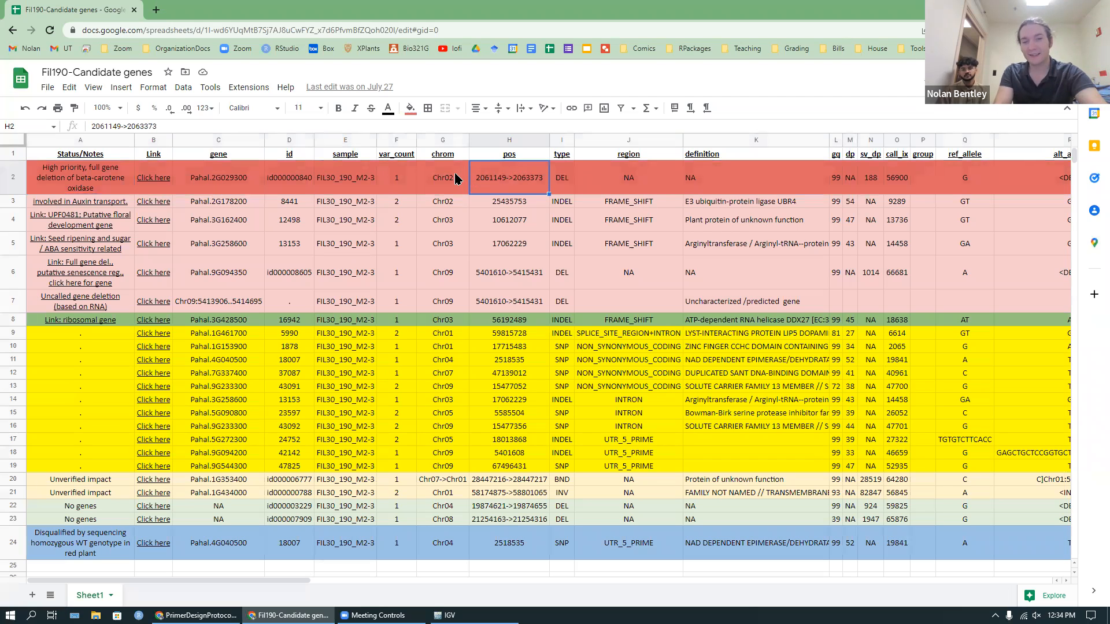
key("ctrl+c")
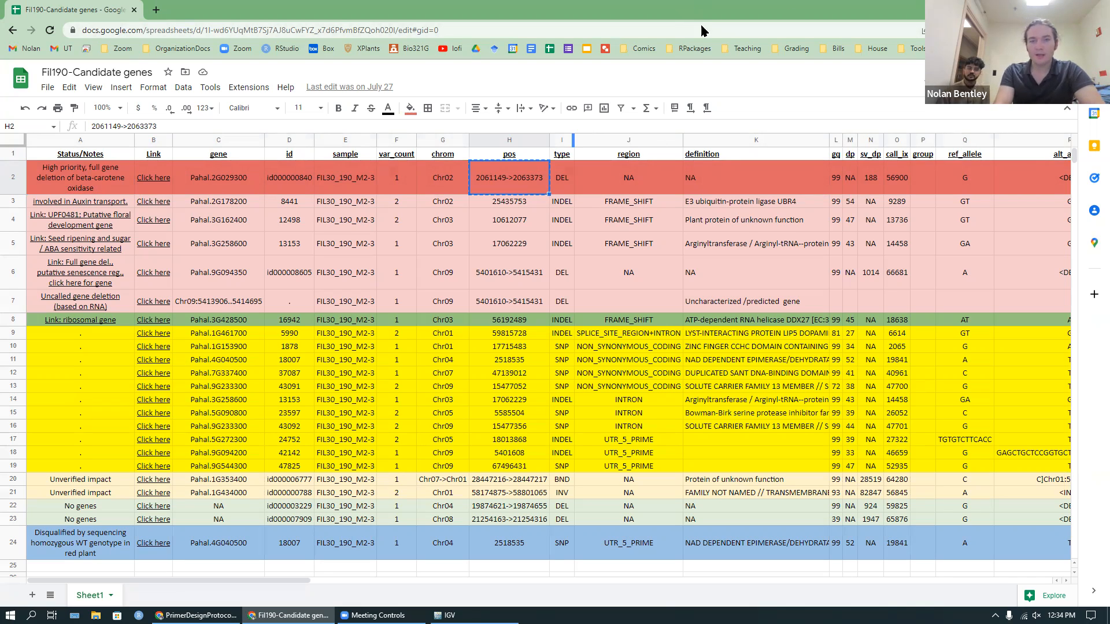
- Switch back to IGV, display chromosome Chr02, and zoom to a region of about 4,889 kb between 20.9 and 25.8 Mb
key("alt+Tab")
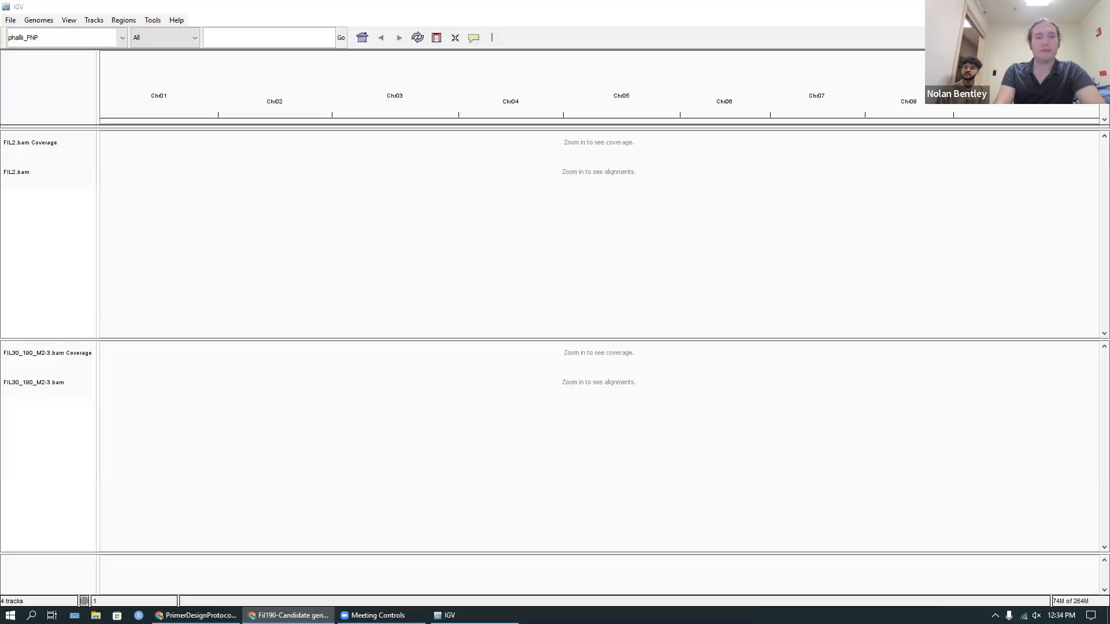
left_click(176, 45)
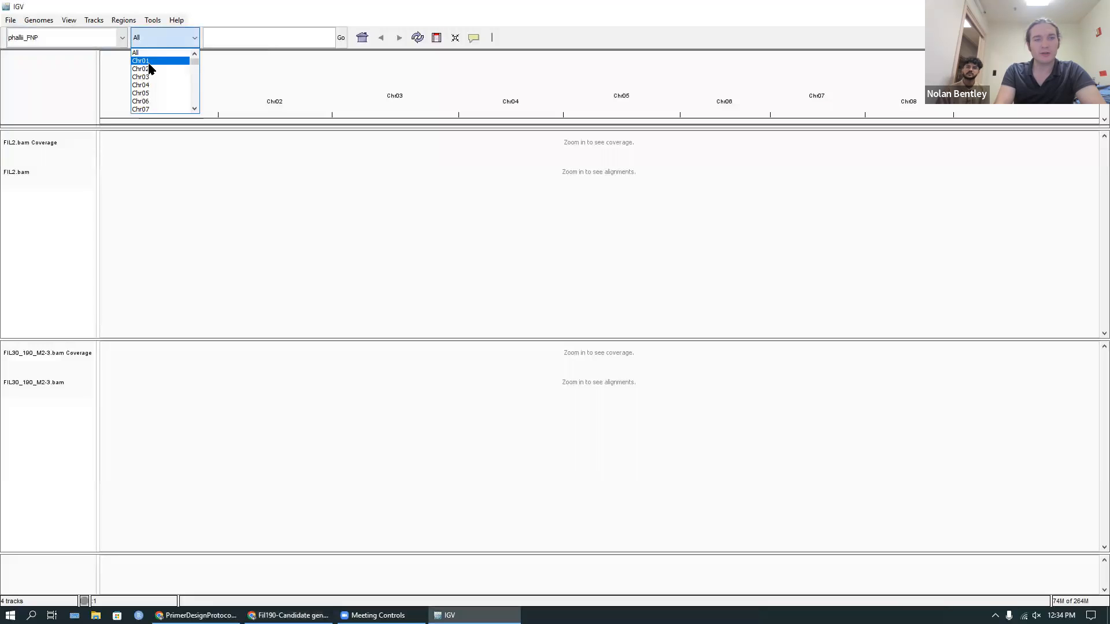
left_click(149, 68)
left_click(227, 38)
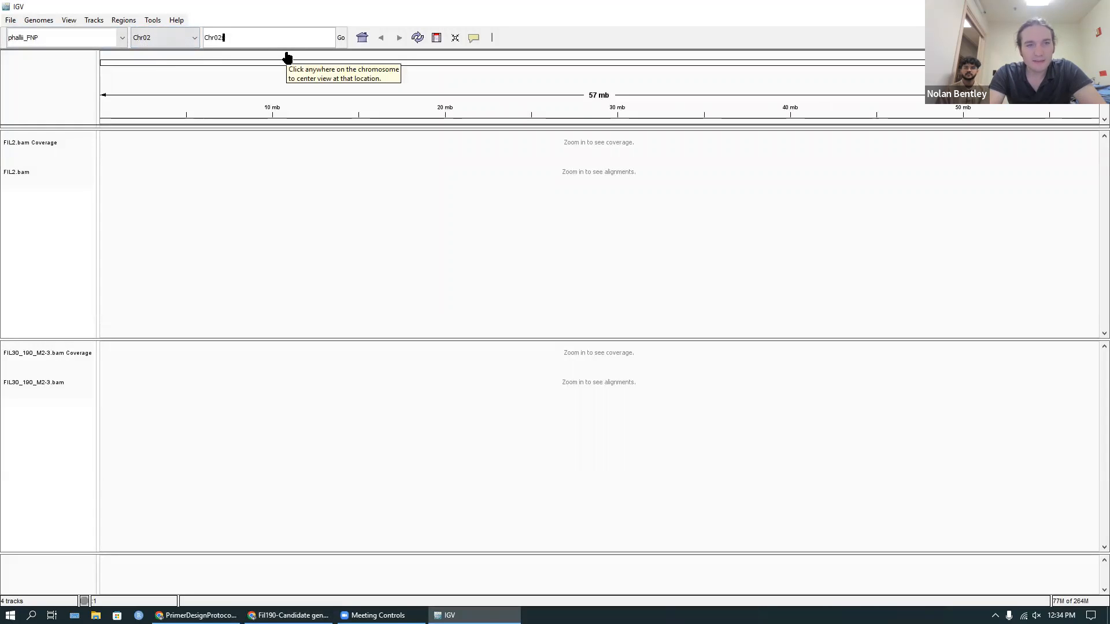
left_click_drag(545, 109, 461, 110)
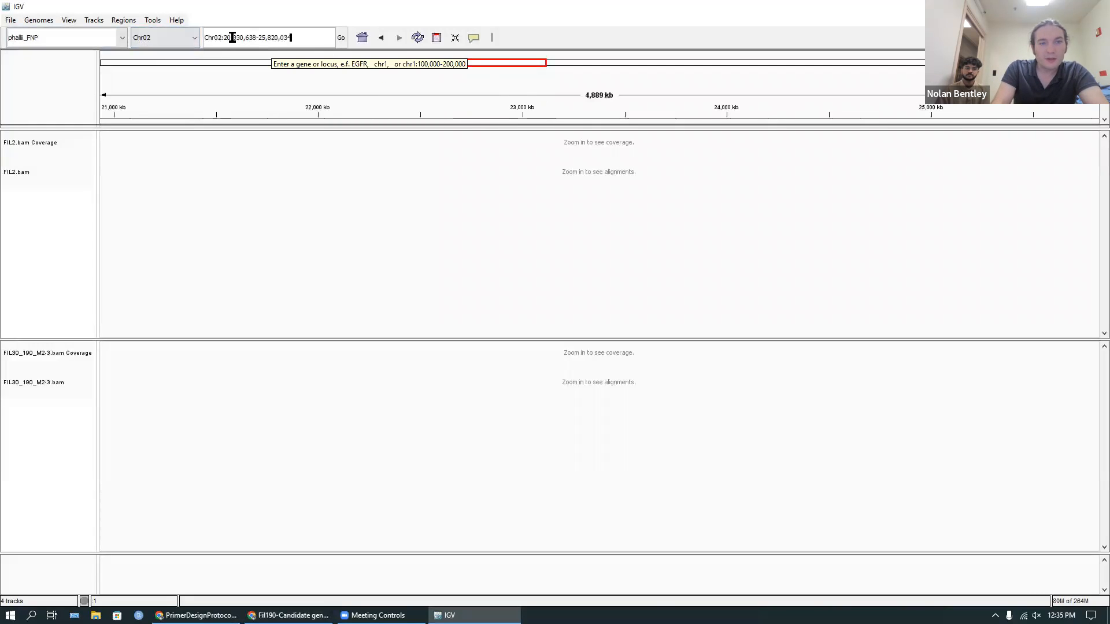
left_click_drag(226, 38, 326, 42)
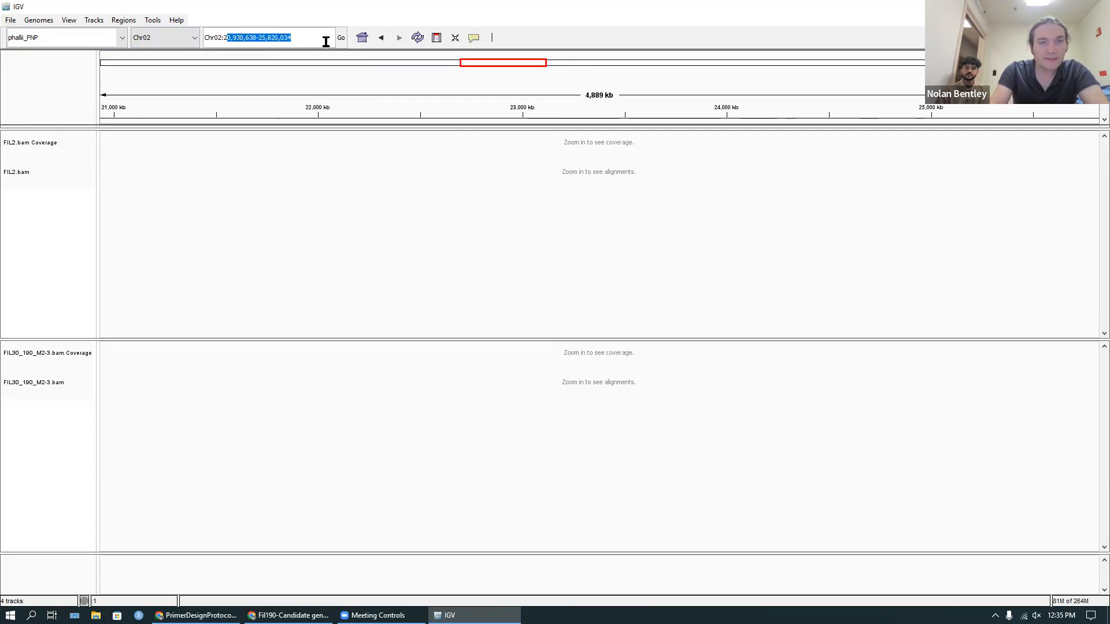
key("BackSpace")
key("ctrl+v")
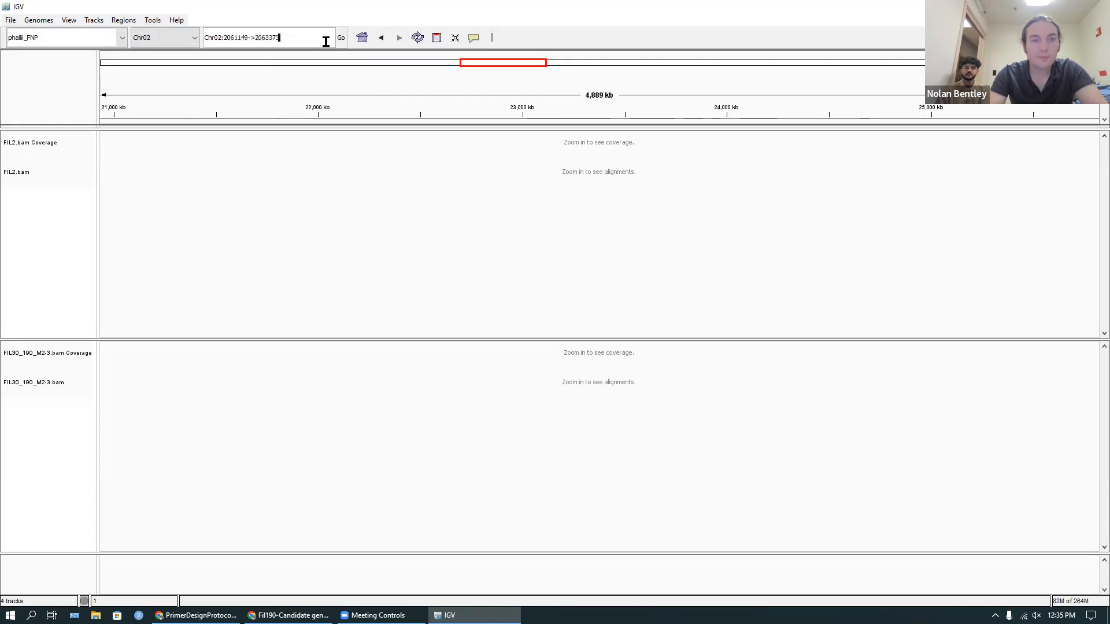
key("BackSpace")
key("BackSpace")
type("-")
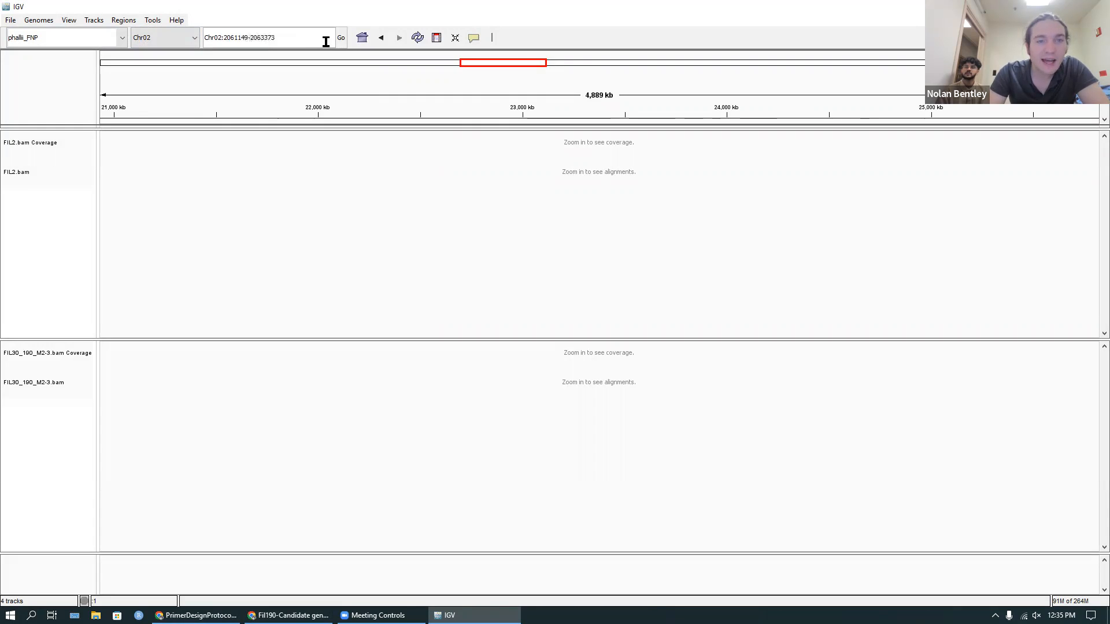
key("Return")
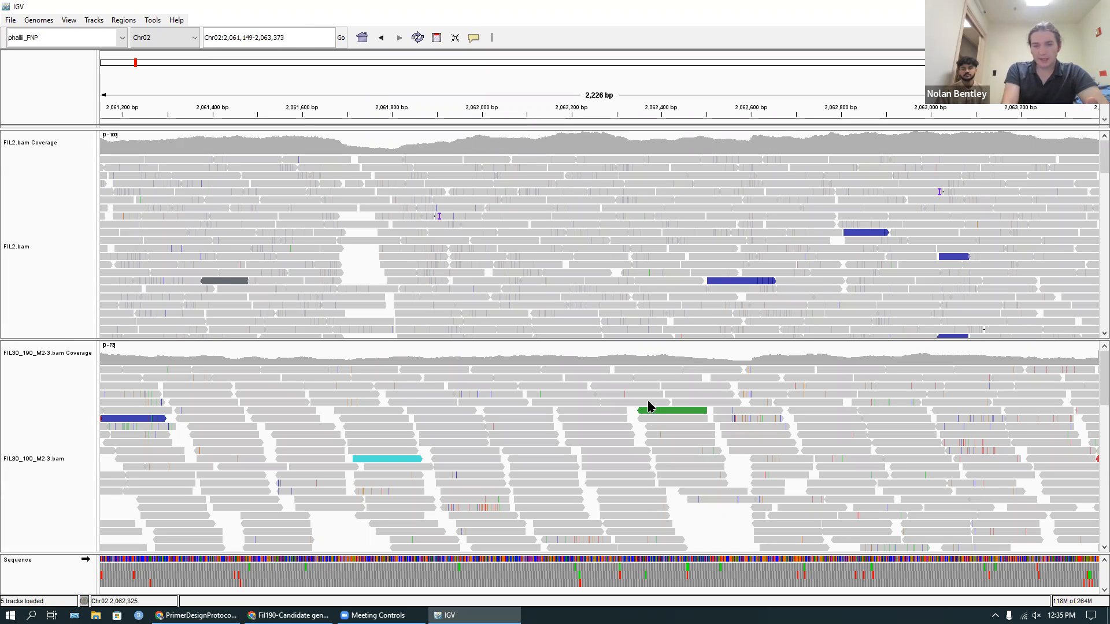
- Look through the FIL30_190_M2-3.bam reads at the deletion locus and widen the displayed region to about 8,720 bp
scroll(648, 417, "down", 1)
scroll(648, 417, "down", 3)
scroll(649, 417, "up", 2)
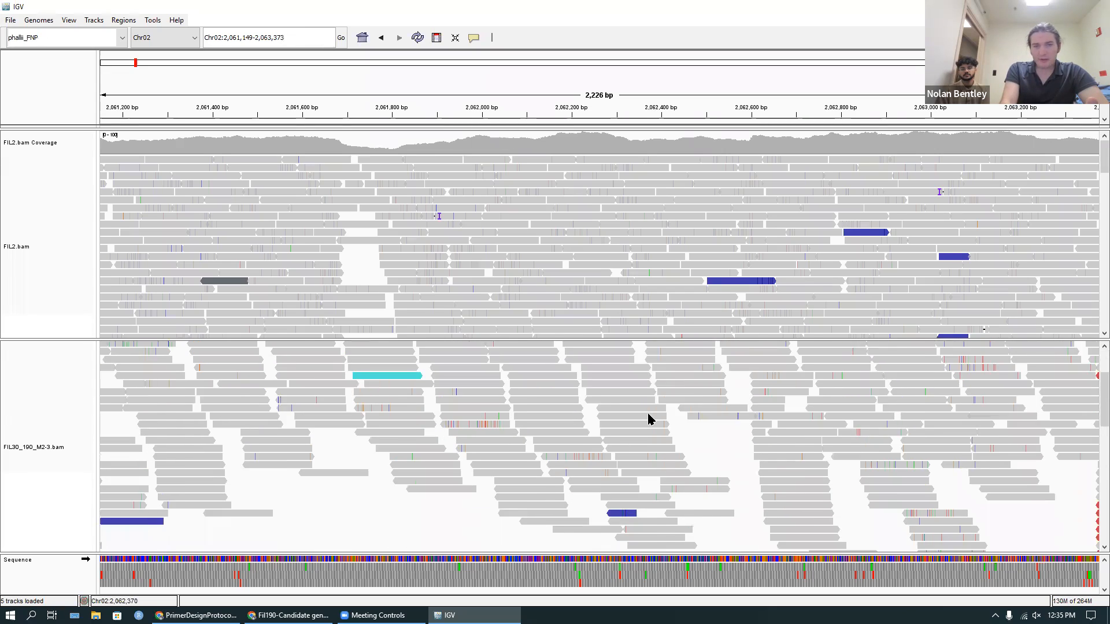
left_click(284, 38)
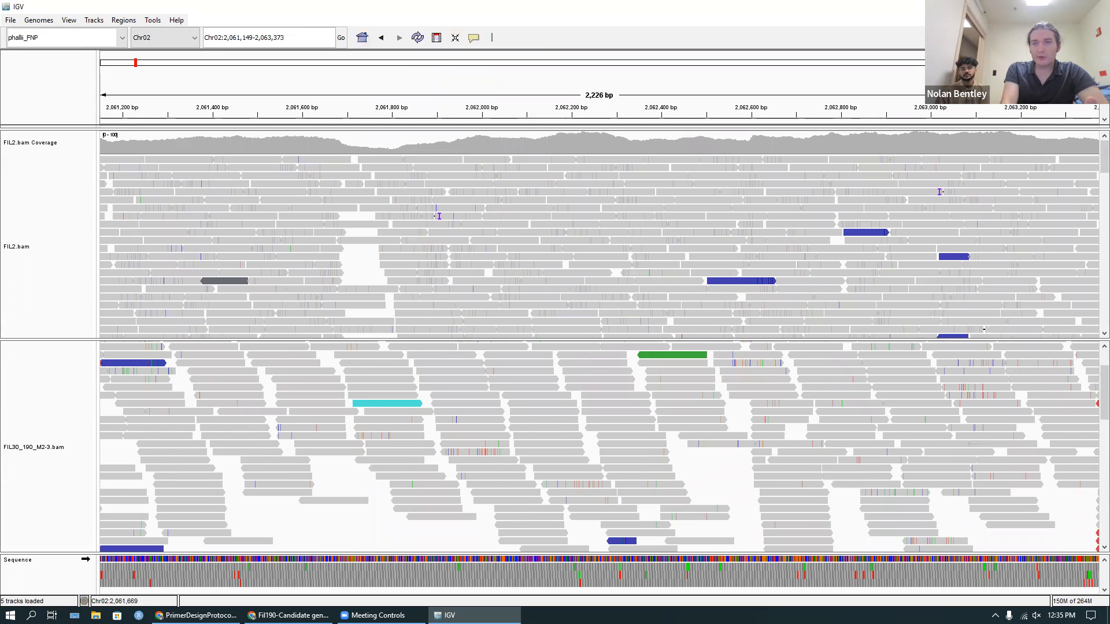
key("ctrl+minus")
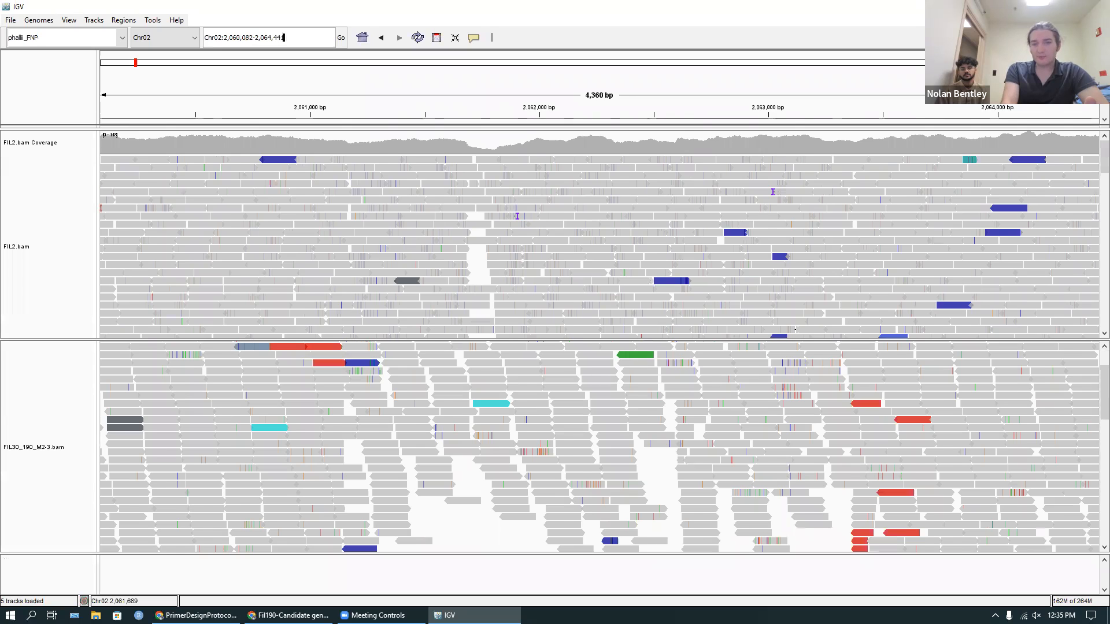
key("ctrl+minus")
- Compare the FIL2.bam and FIL30_190_M2-3.bam reads across the deletion, and view the details of one read inside the deleted region
scroll(777, 302, "down", 5)
scroll(777, 302, "up", 5)
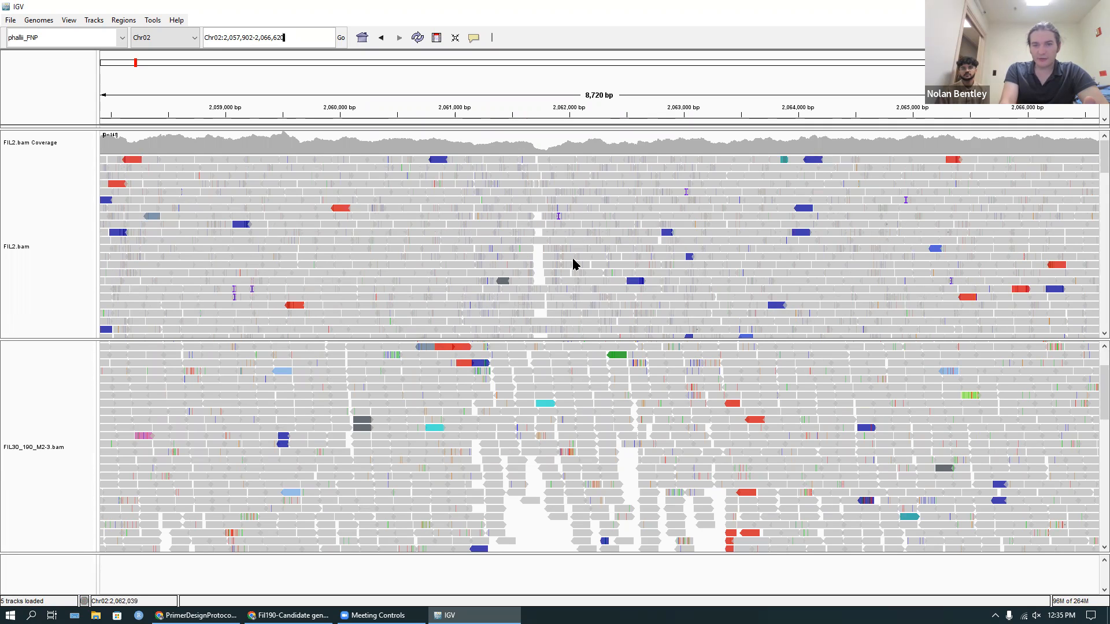
scroll(573, 263, "down", 5)
scroll(574, 445, "down", 5)
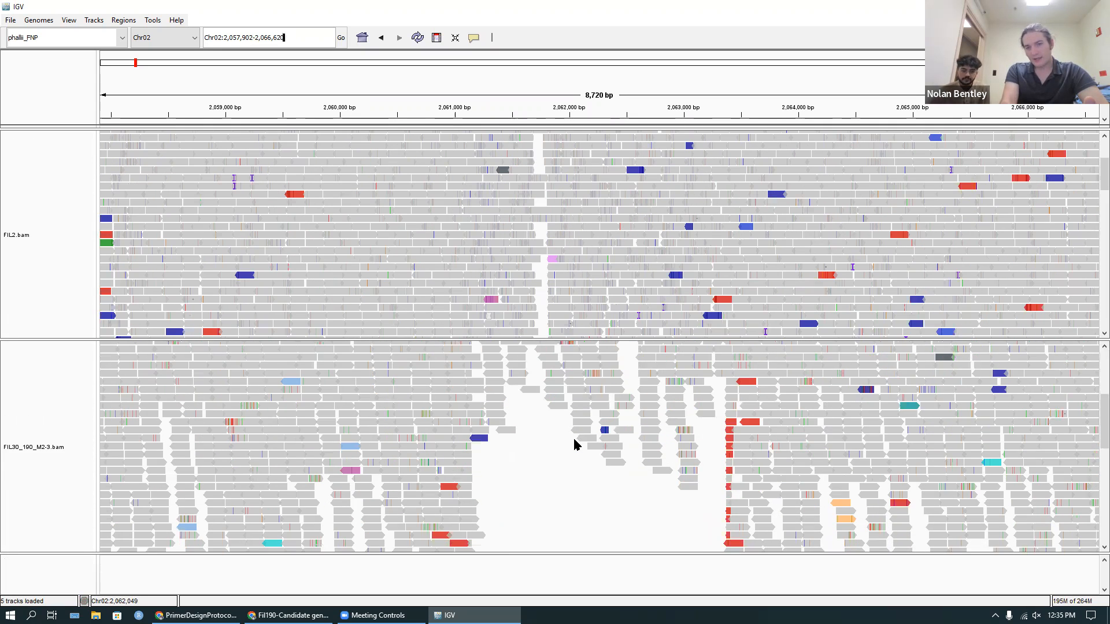
scroll(575, 444, "up", 3)
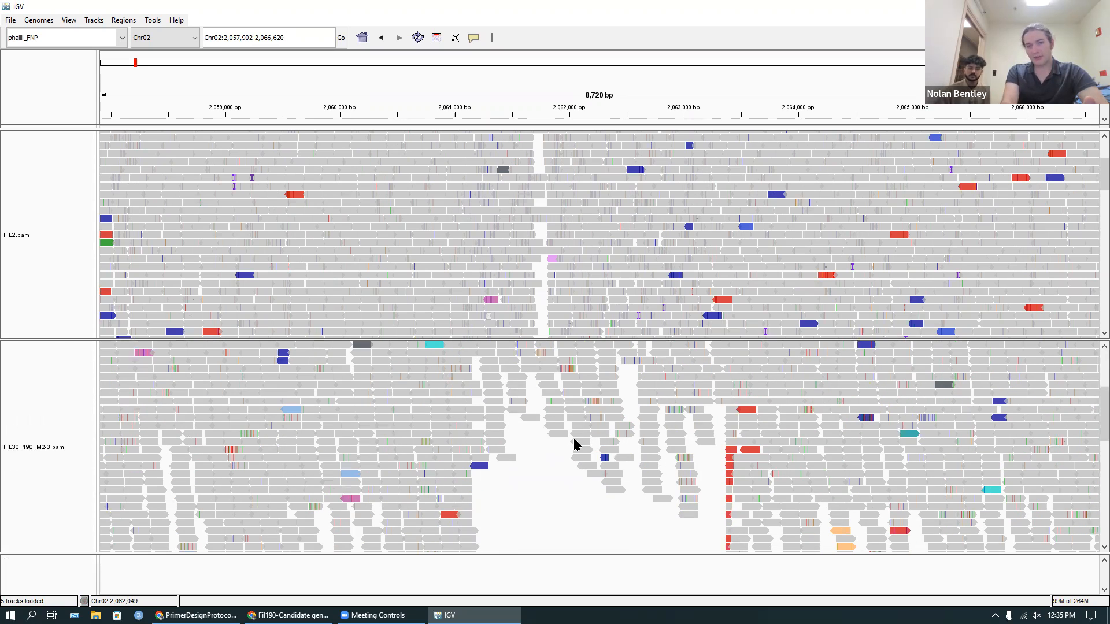
left_click(574, 444)
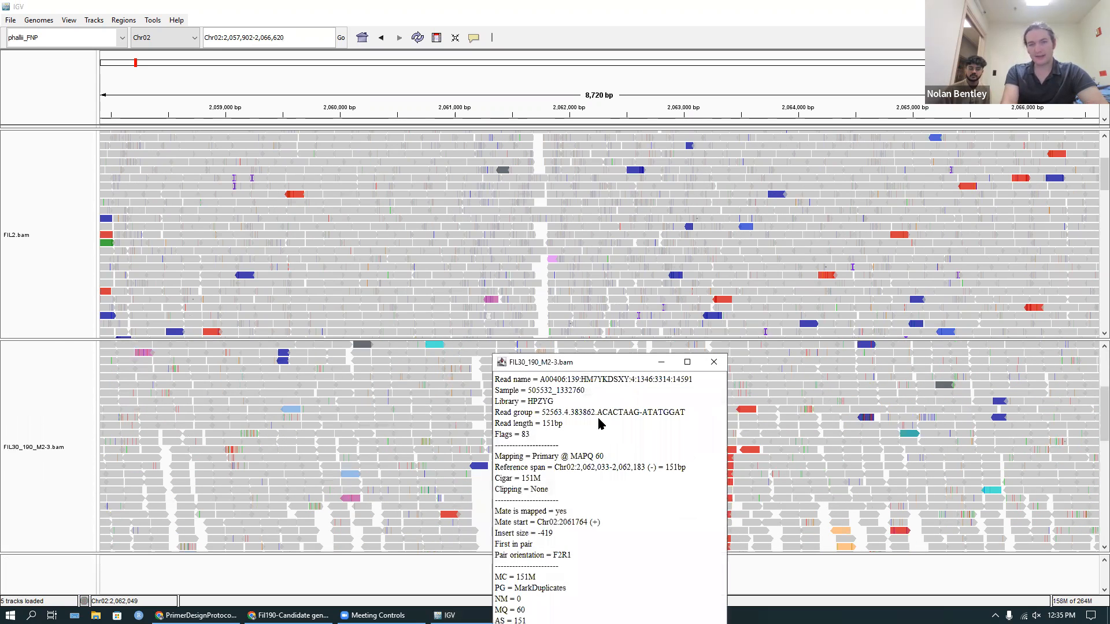
left_click(718, 365)
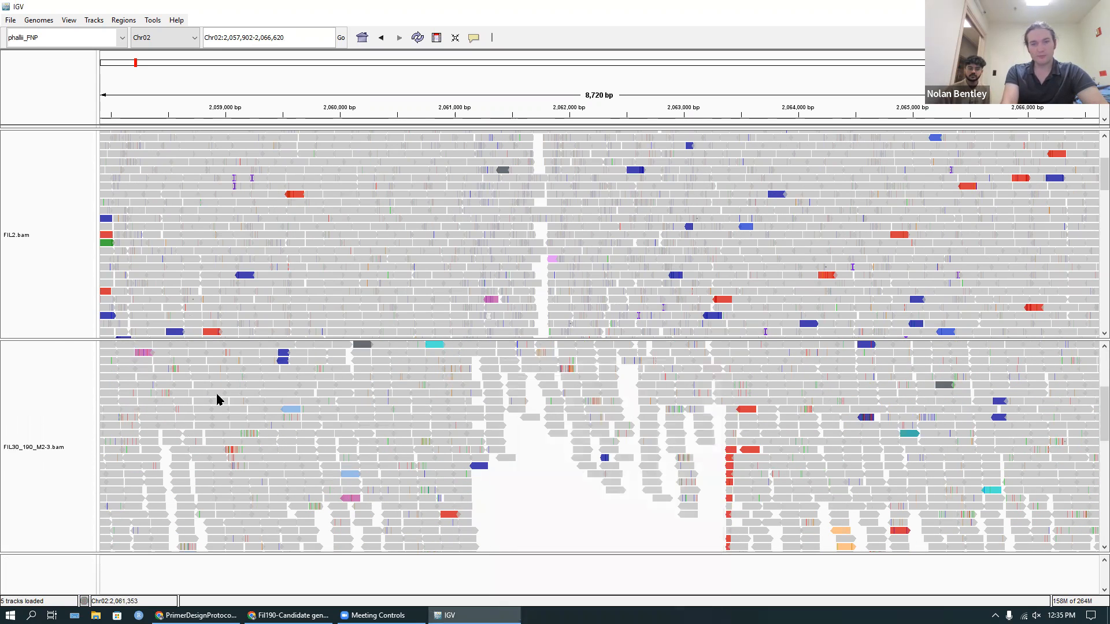
- Display the FIL30_190_M2-3.bam and FIL2.bam alignment tracks in squished mode
right_click(43, 396)
mouse_move(130, 243)
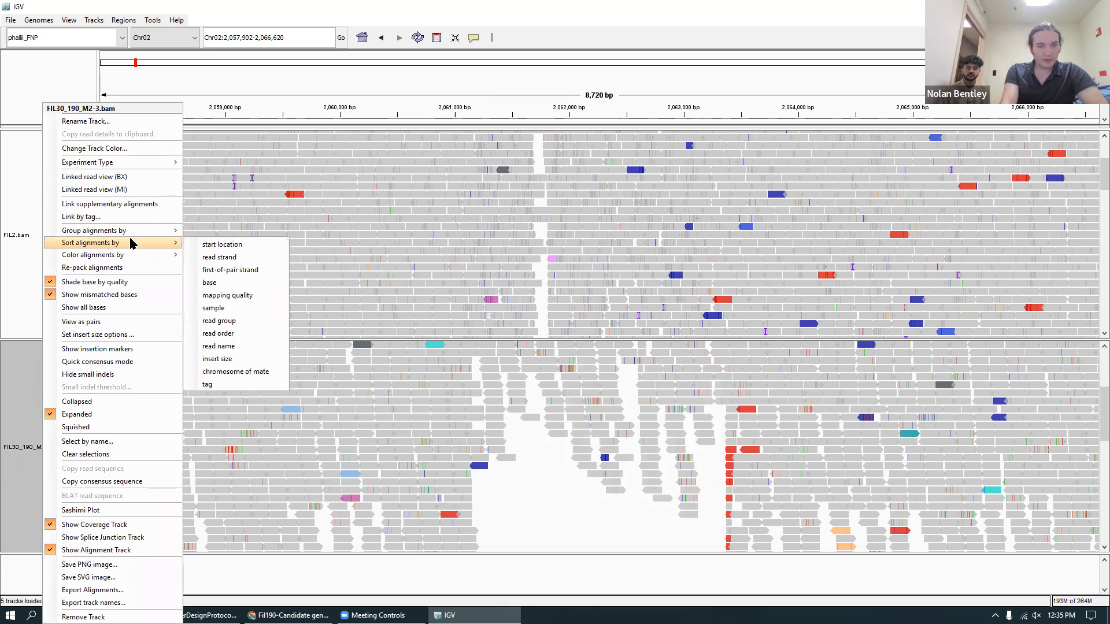
left_click(84, 429)
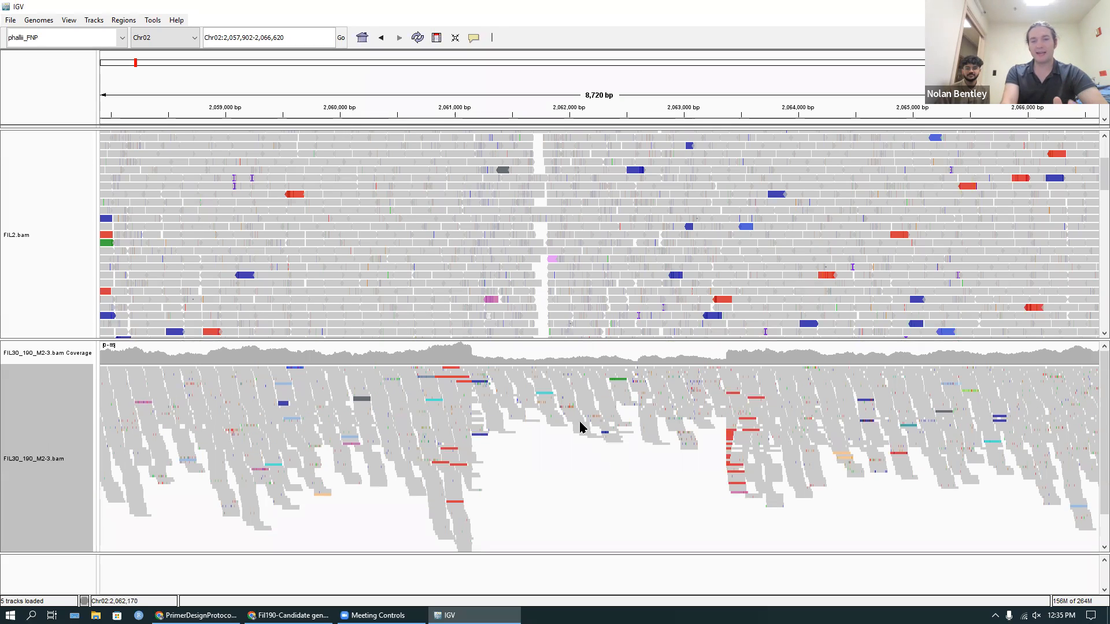
left_click(83, 253)
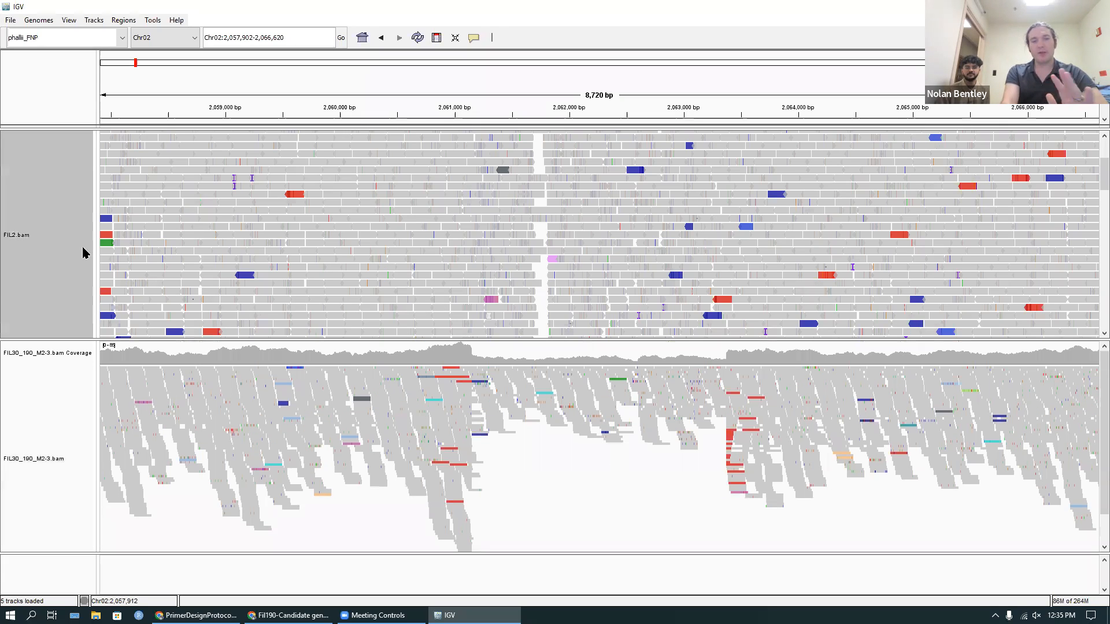
right_click(84, 253)
left_click(135, 427)
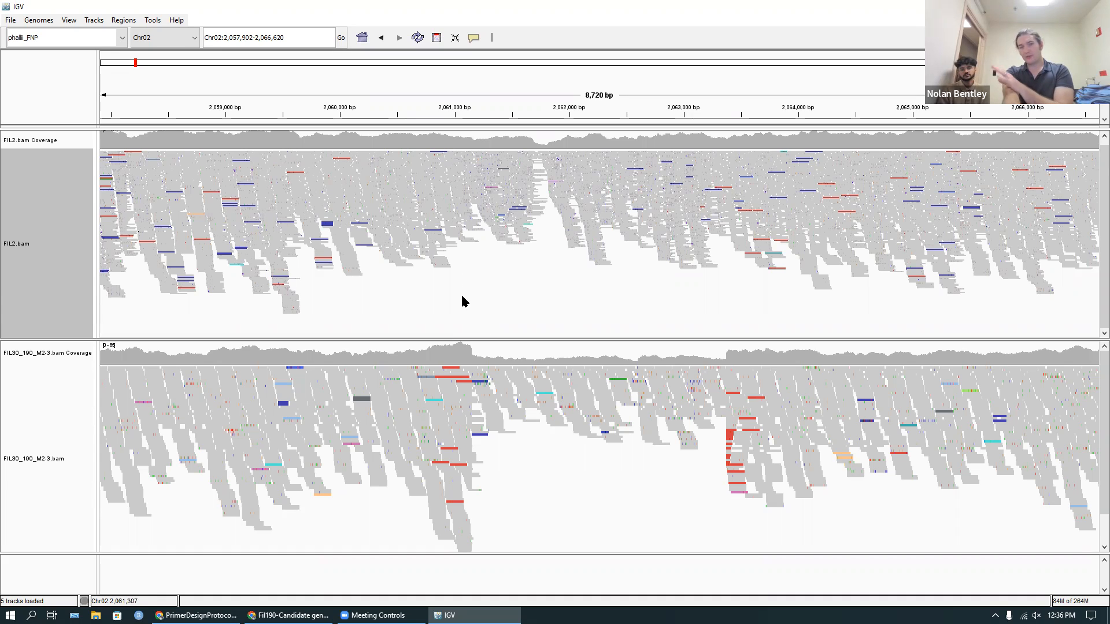
- Check the colouring options available for the FIL2.bam alignments
right_click(471, 265)
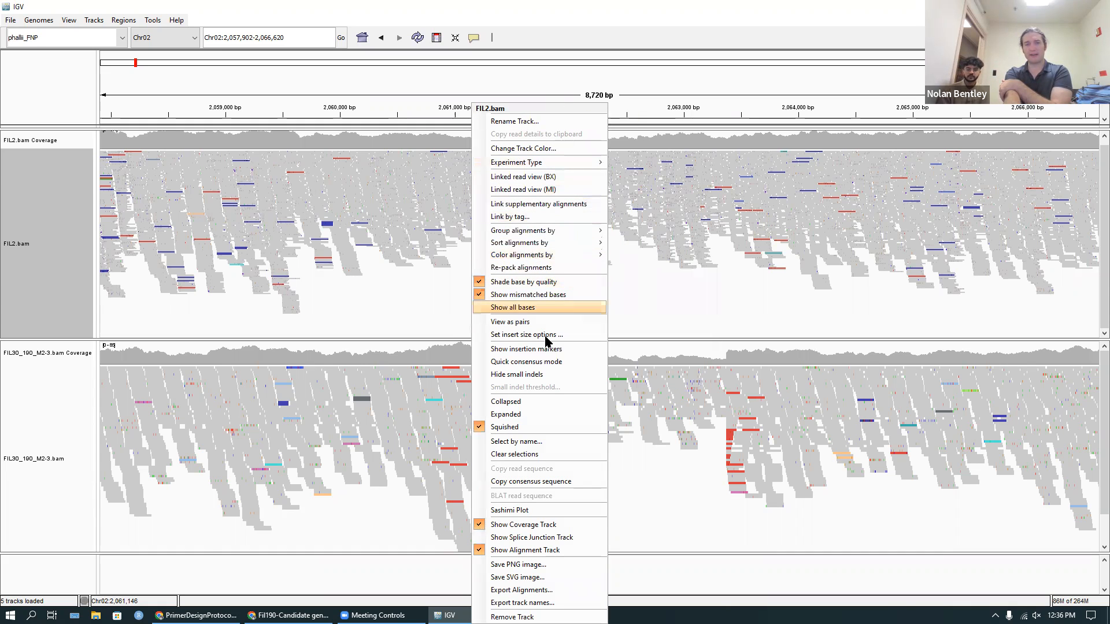
mouse_move(560, 235)
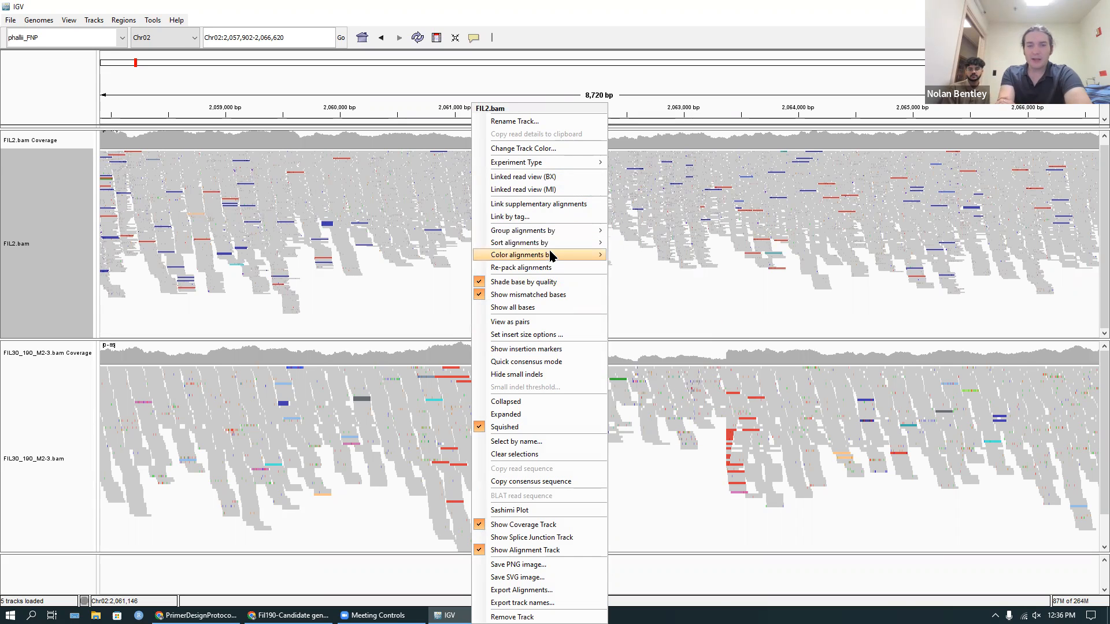
mouse_move(552, 256)
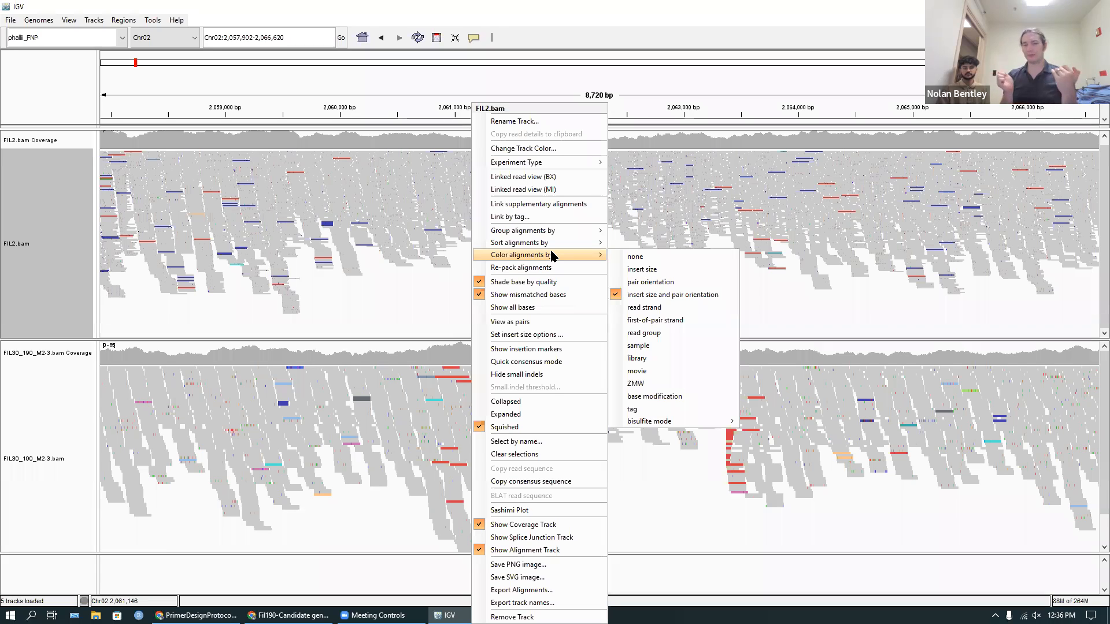
- Switch to the Chrome browser, search Google Images for "paired end reads", and open the ResearchGate paired-end sequencing diagram
left_click(301, 616)
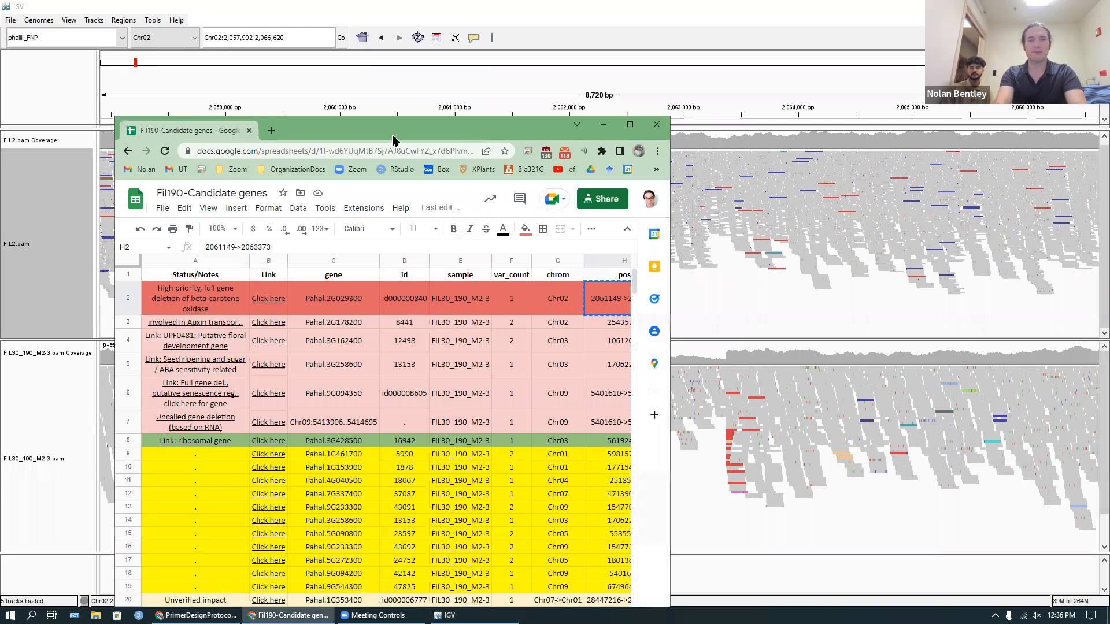
left_click_drag(393, 137, 197, 5)
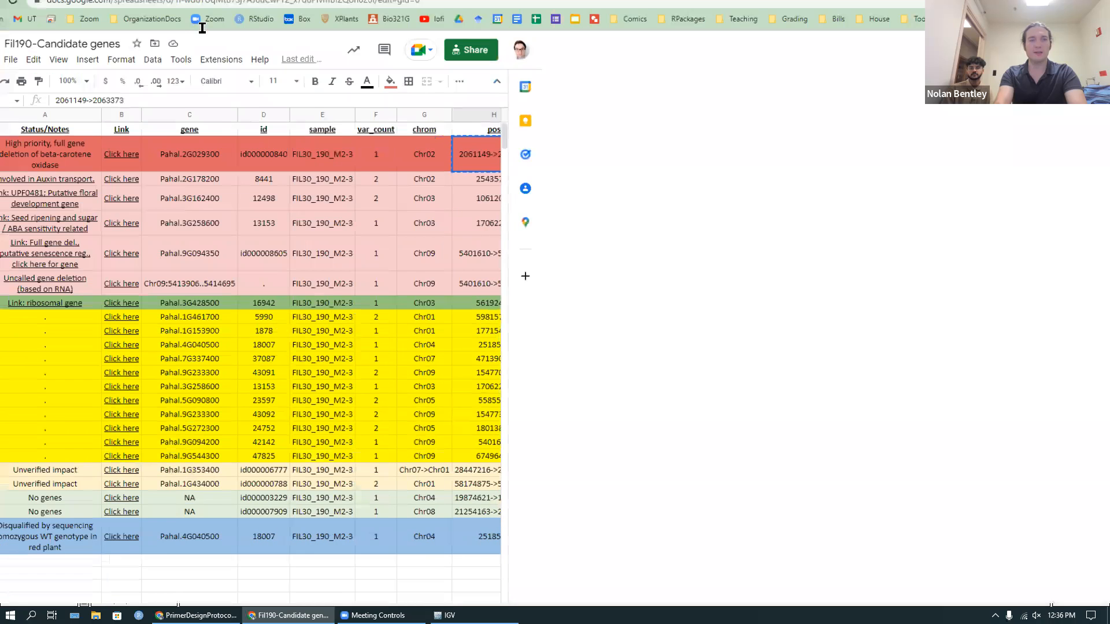
key("ctrl+t")
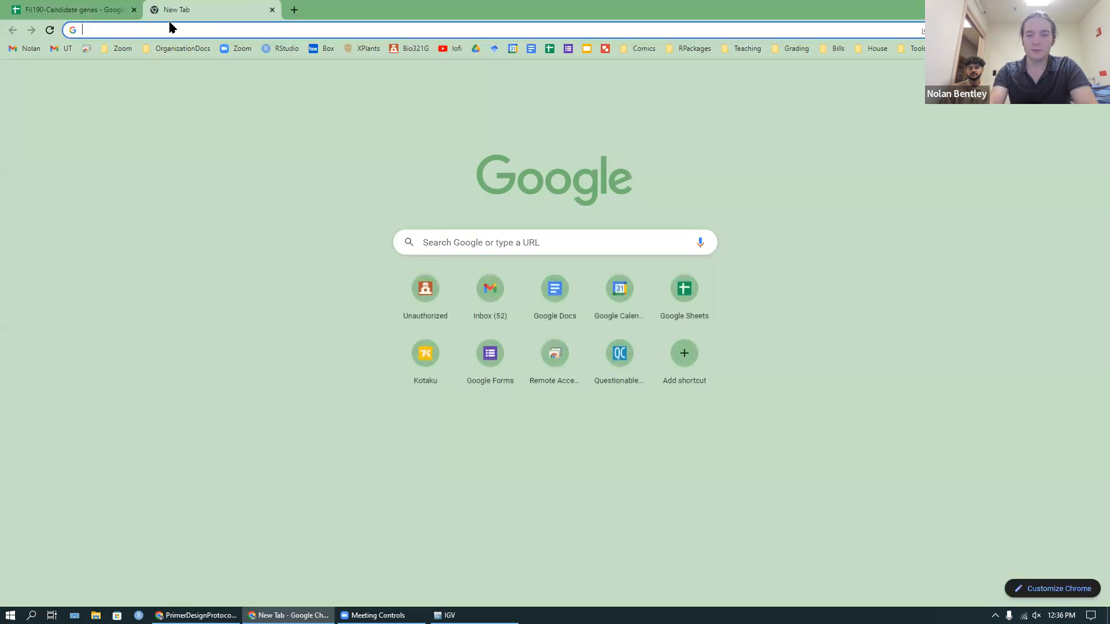
type("paired end ")
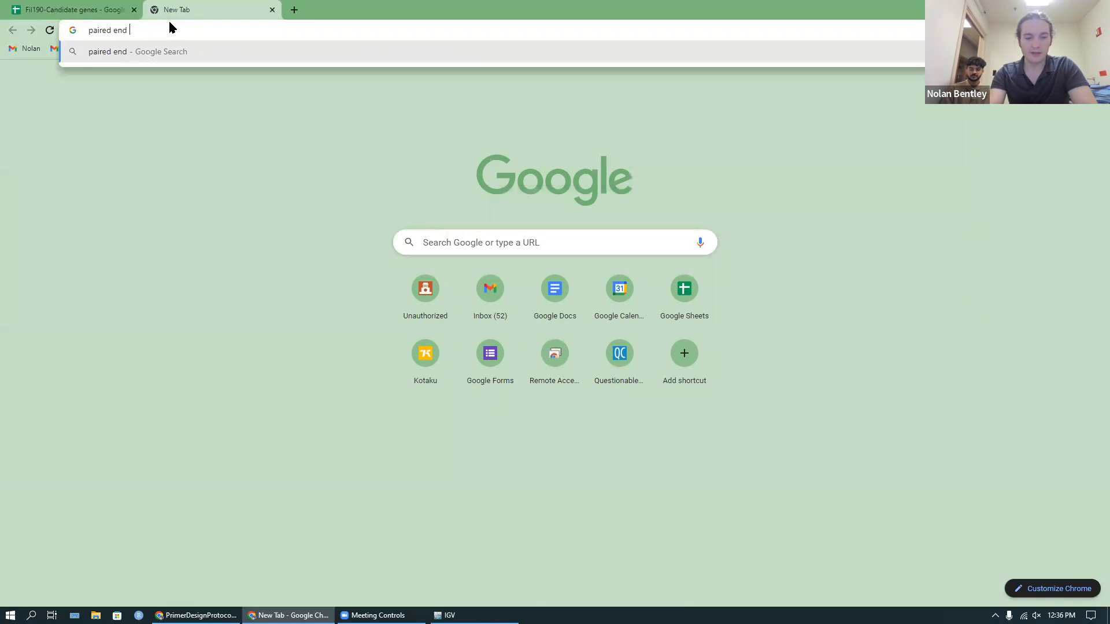
type("reads")
key("Return")
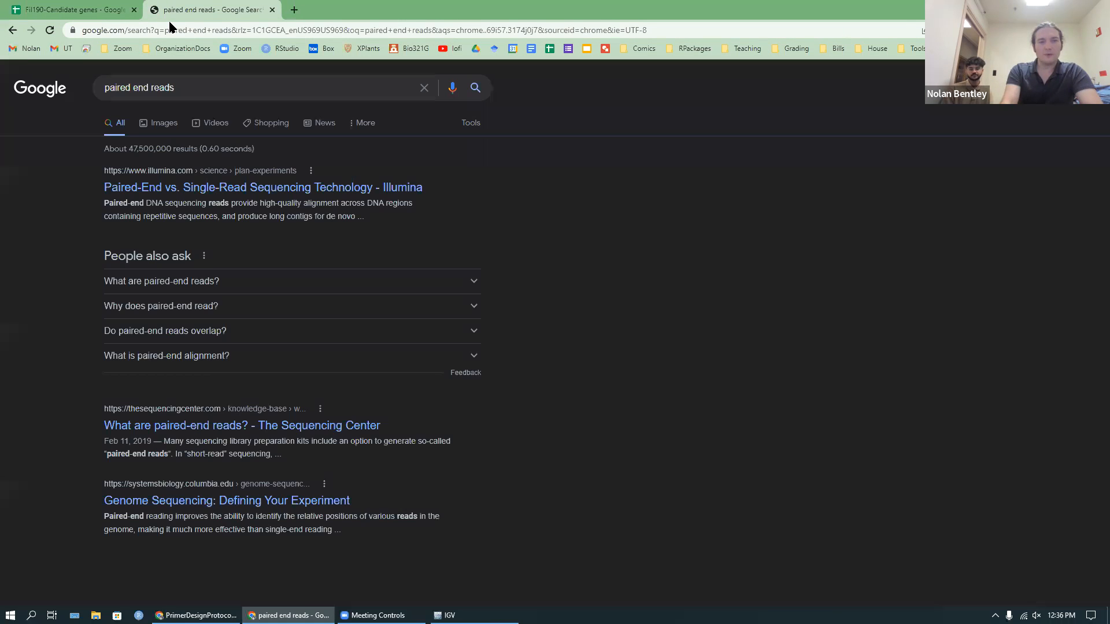
left_click(162, 123)
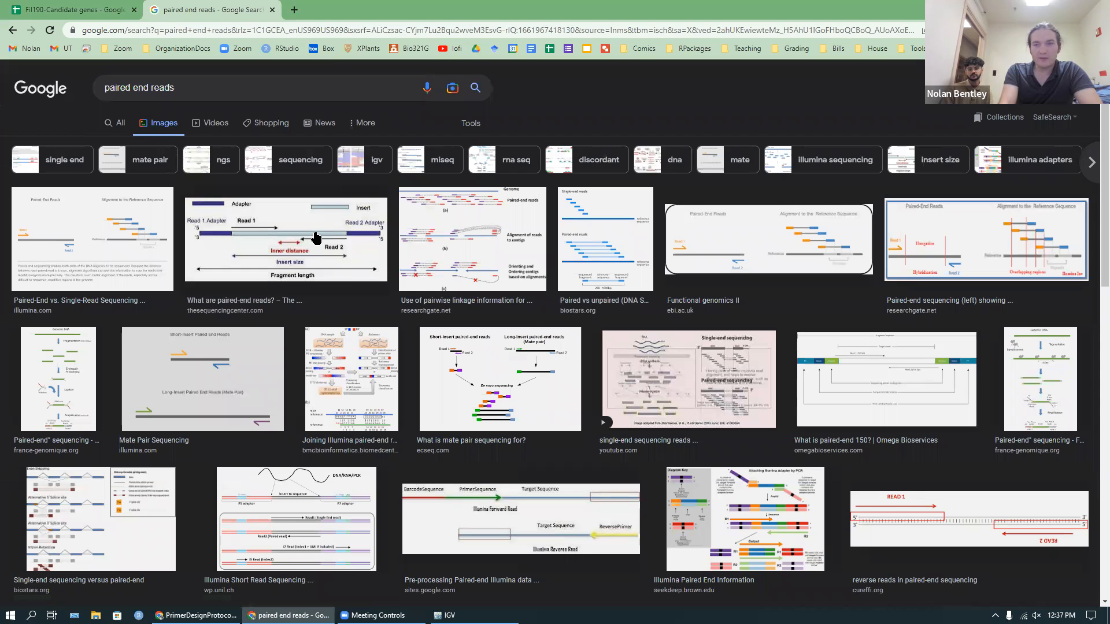
left_click(952, 260)
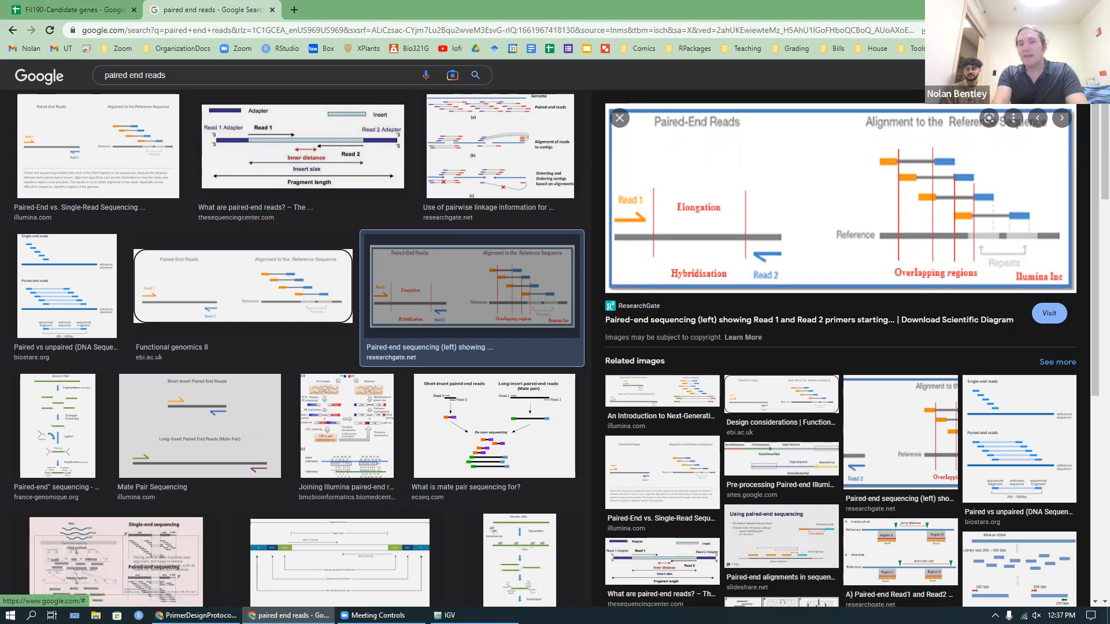
- Switch back to IGV and display the alignments of FIL30_190_M2-3.bam and FIL2.bam as pairs
key("alt+Tab")
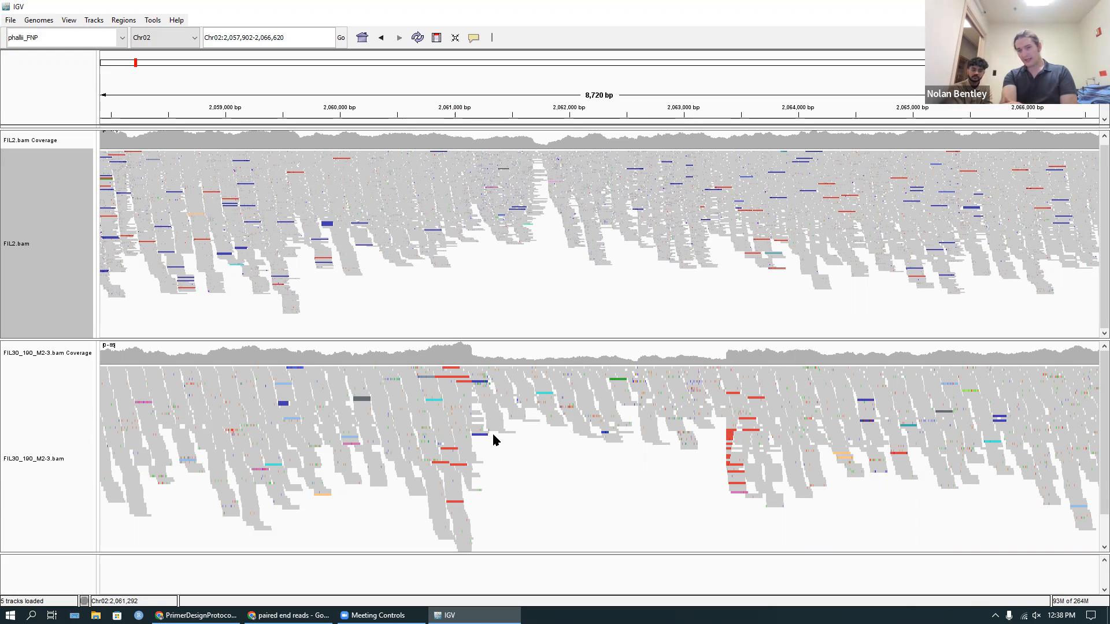
right_click(517, 459)
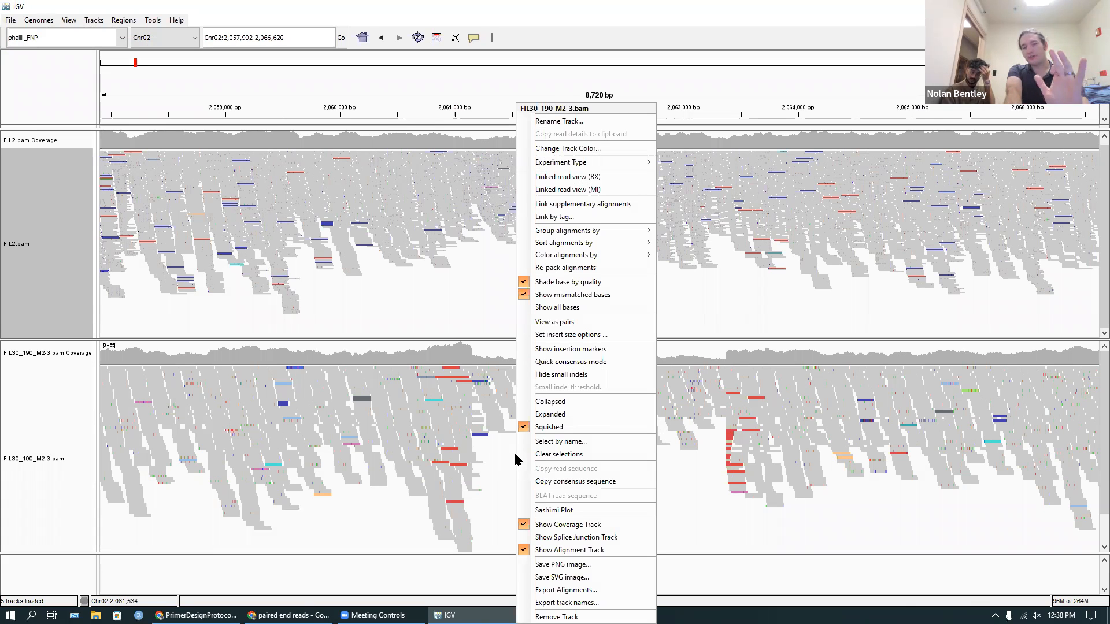
mouse_move(609, 251)
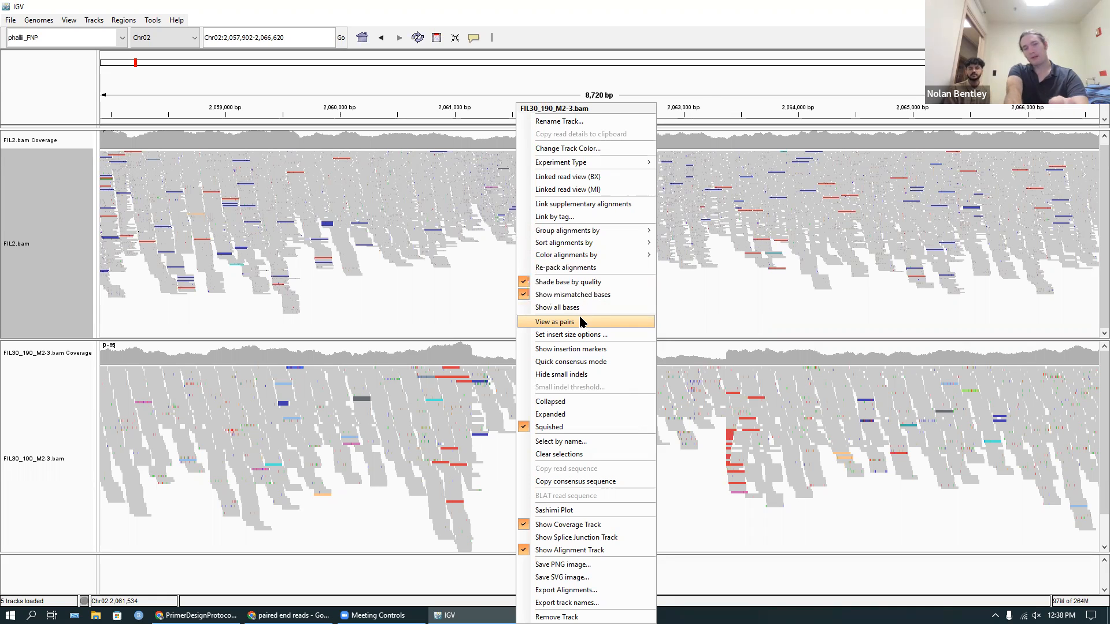
left_click(581, 322)
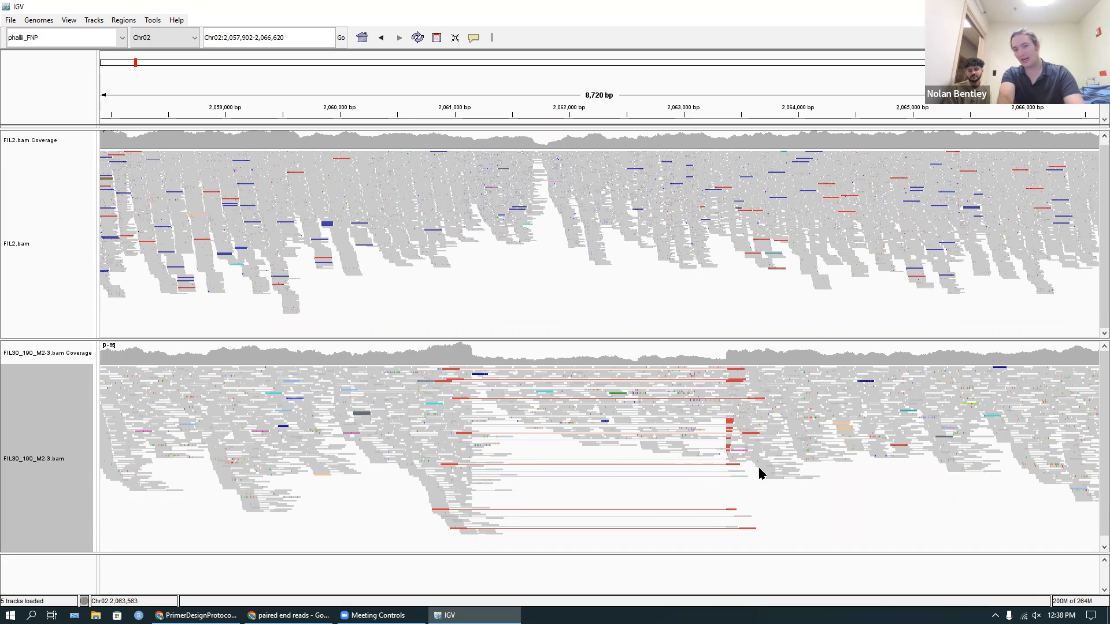
right_click(633, 292)
mouse_move(722, 248)
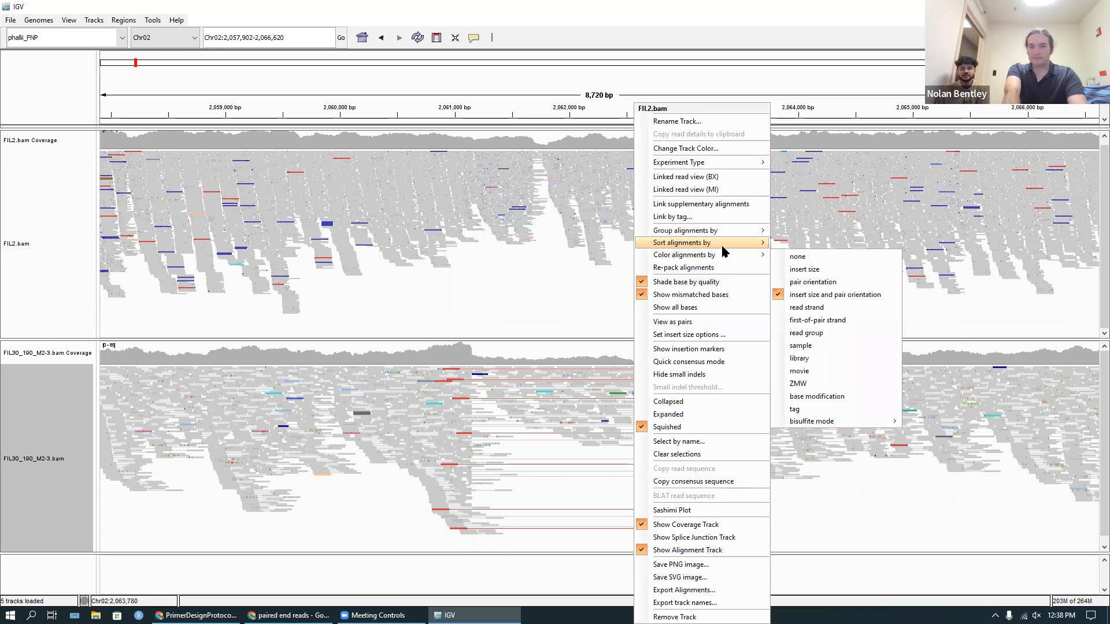
left_click(733, 321)
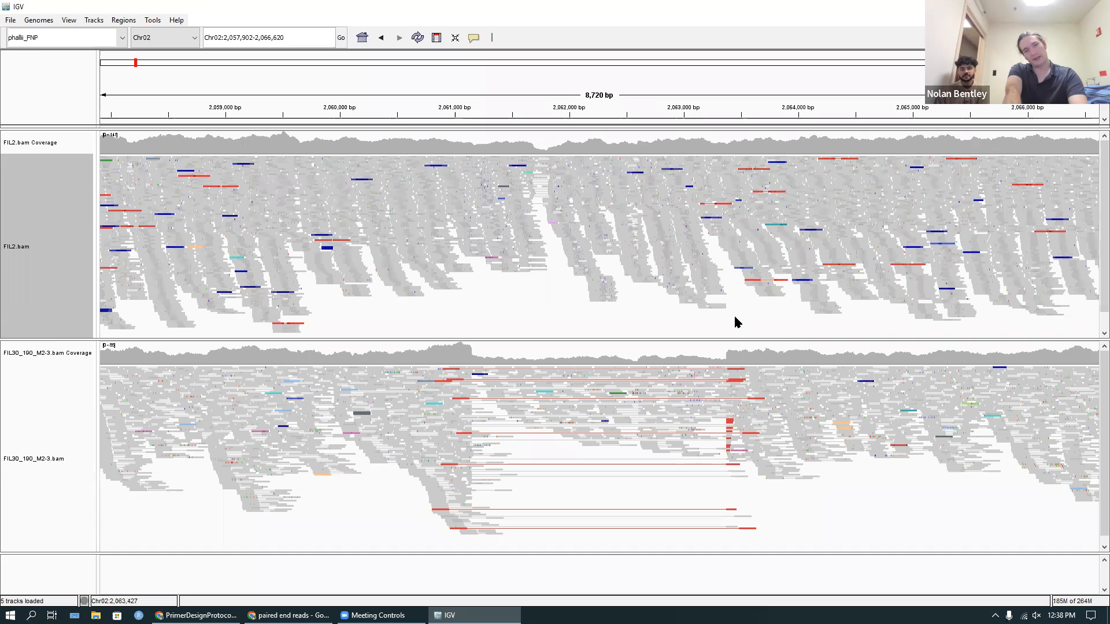
- Group the alignments by reference concordance
right_click(590, 478)
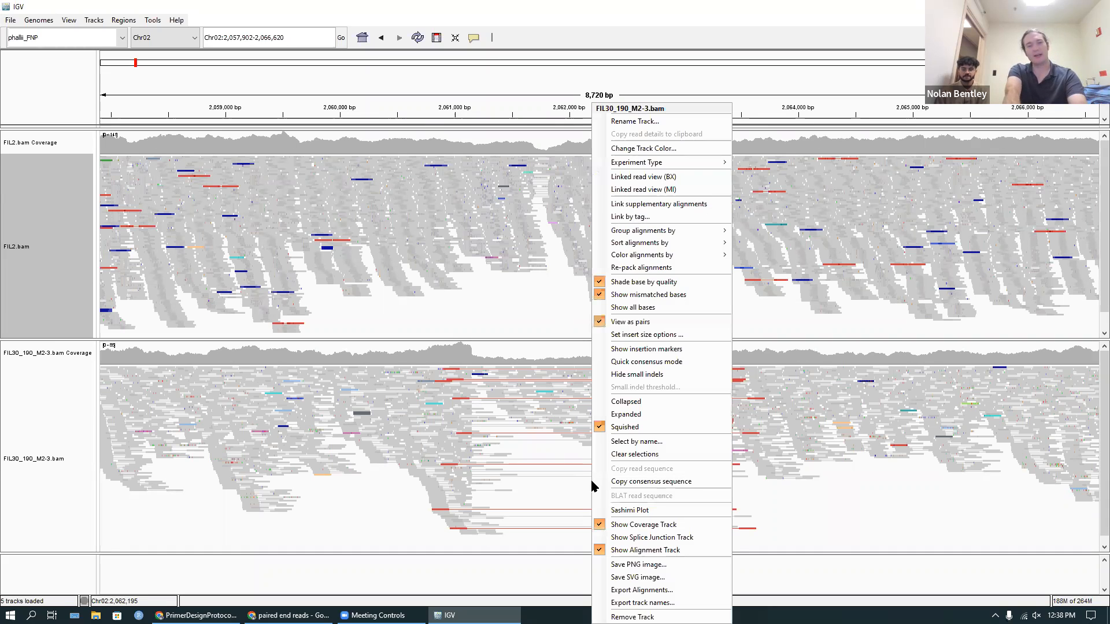
mouse_move(664, 246)
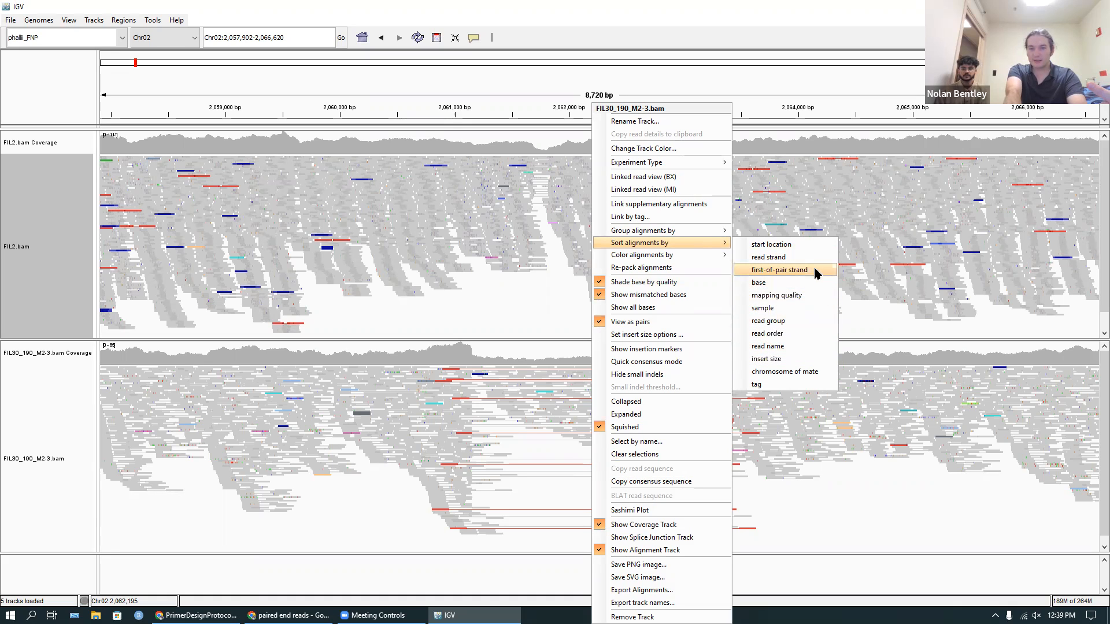
mouse_move(712, 230)
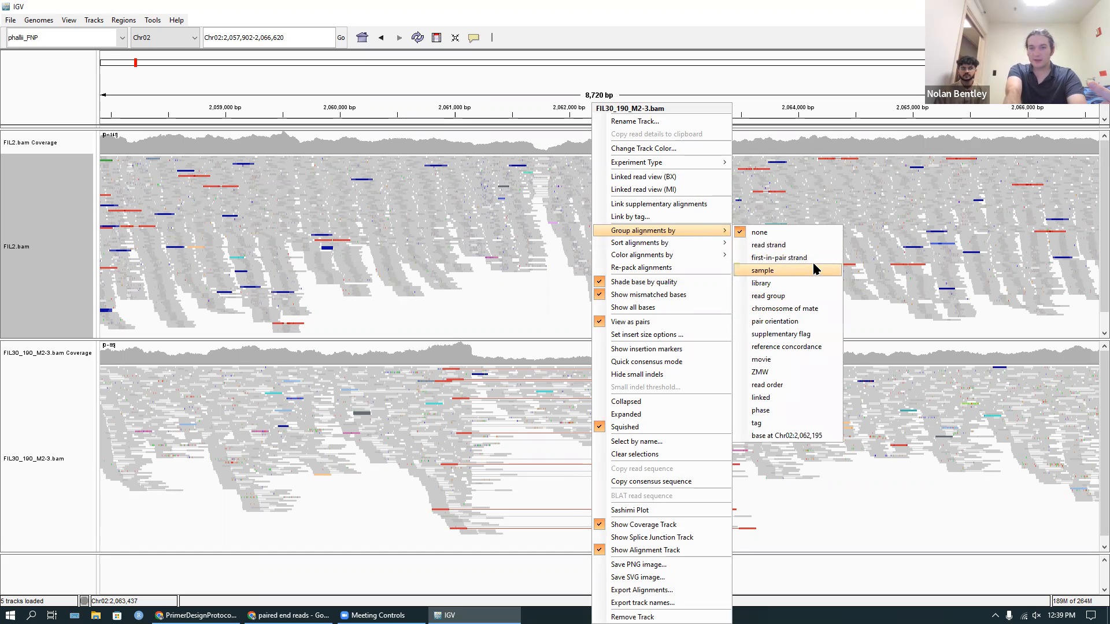
left_click(818, 349)
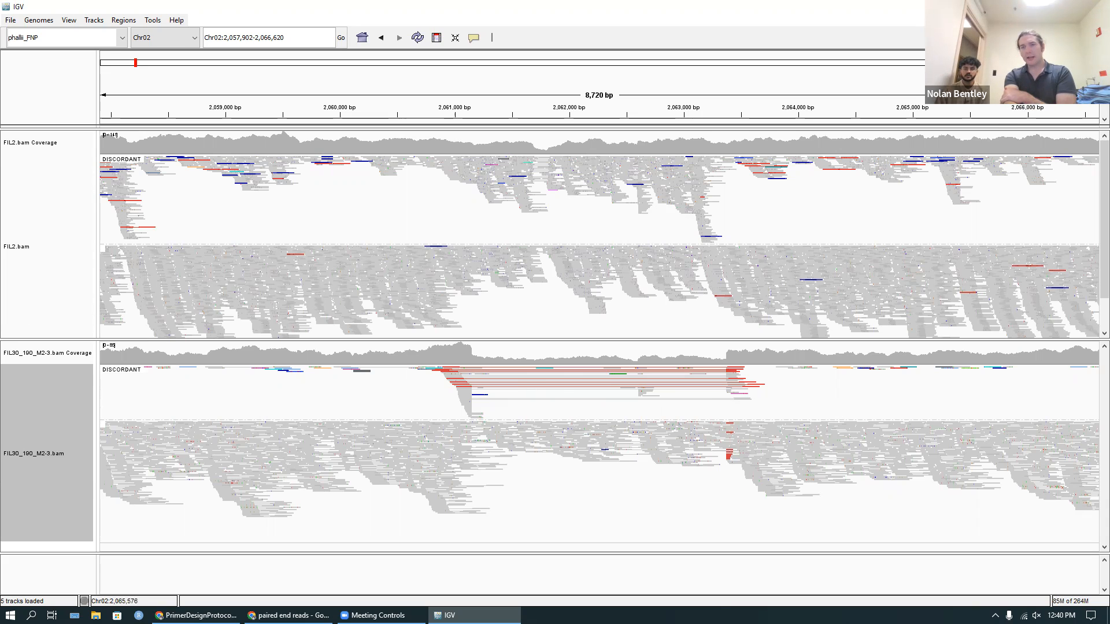
- Zoom in on the deletion and adjust the displayed region to about 4,360 bp
left_click(1094, 37)
left_click(1094, 38)
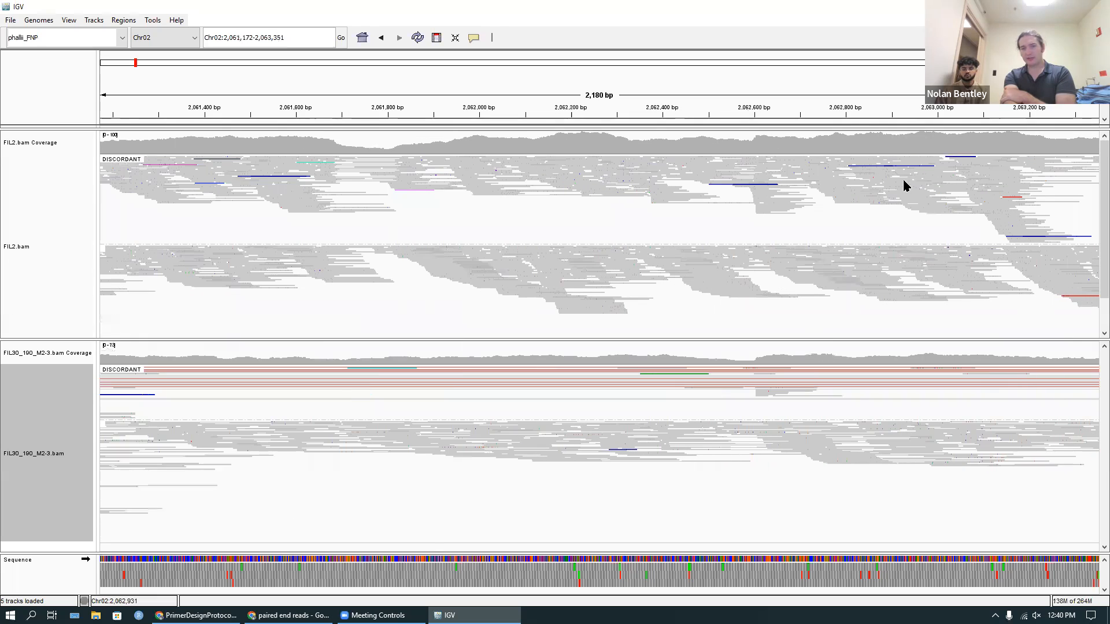
left_click(994, 37)
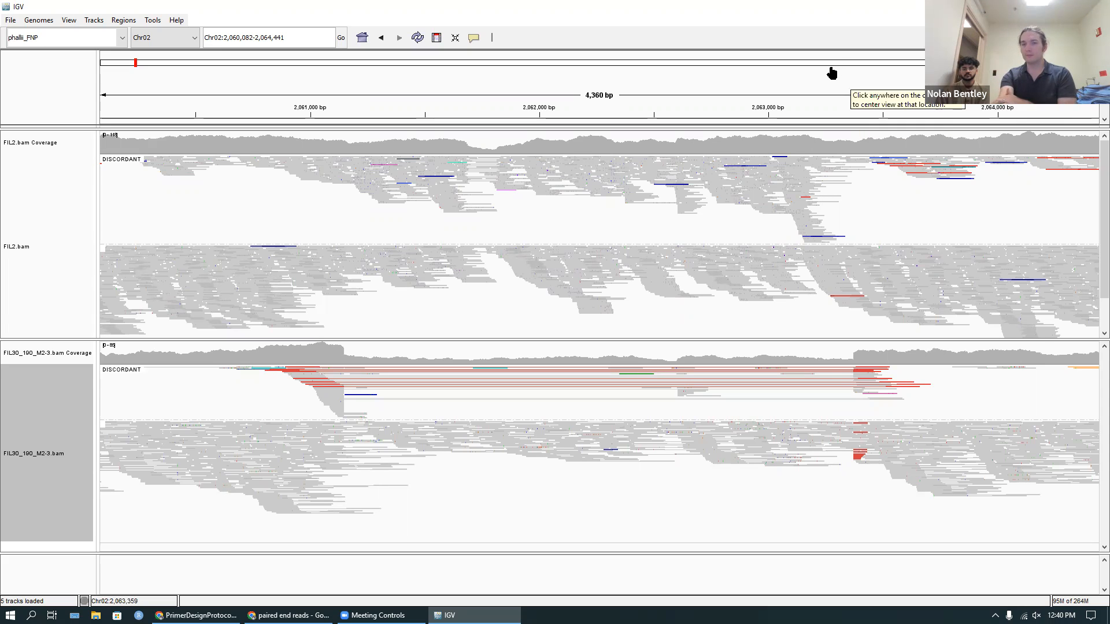
key("ctrl+f")
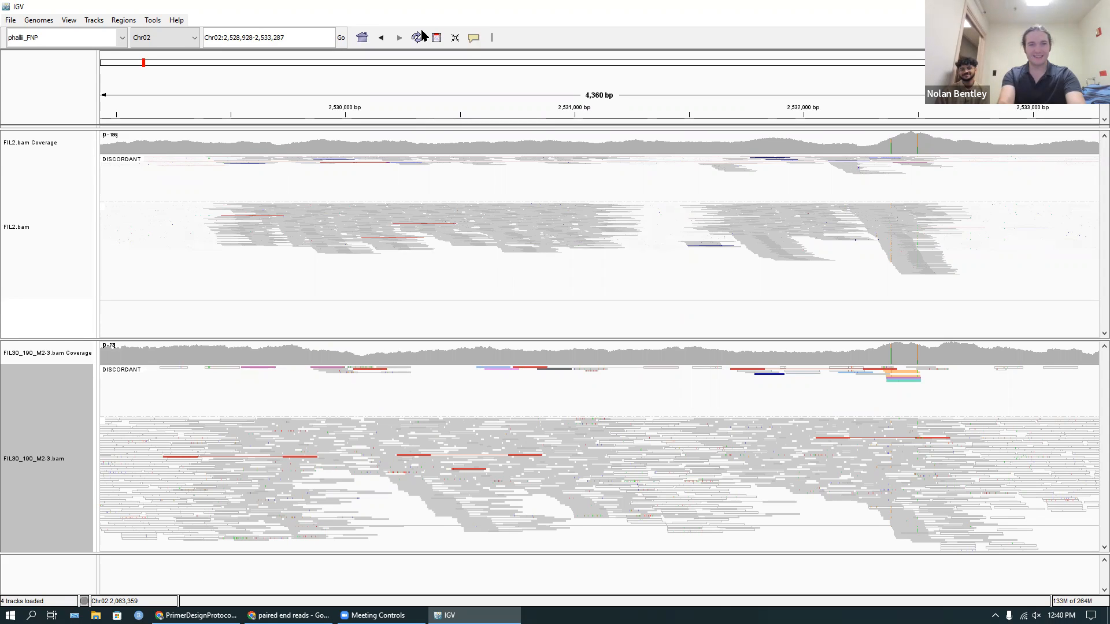
- Return to the deletion by replacing the Chr02 coordinates with 2061149->2063373
left_click(226, 37)
left_click(226, 38)
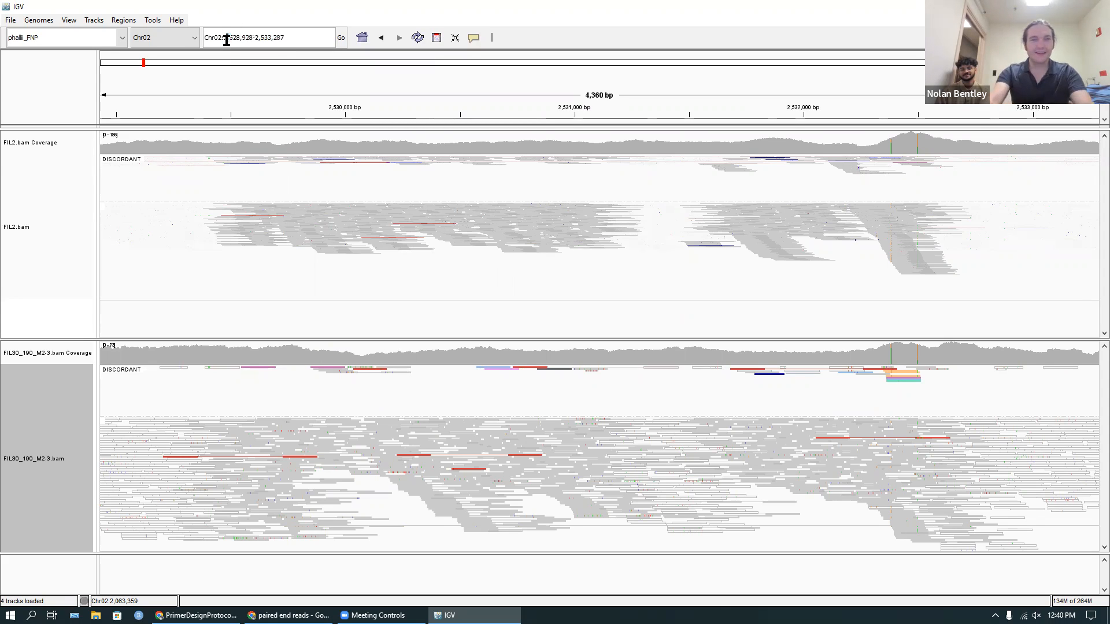
key("ctrl+shift+Right")
key("ctrl+shift+Right")
key("ctrl+shift+Right")
key("BackSpace")
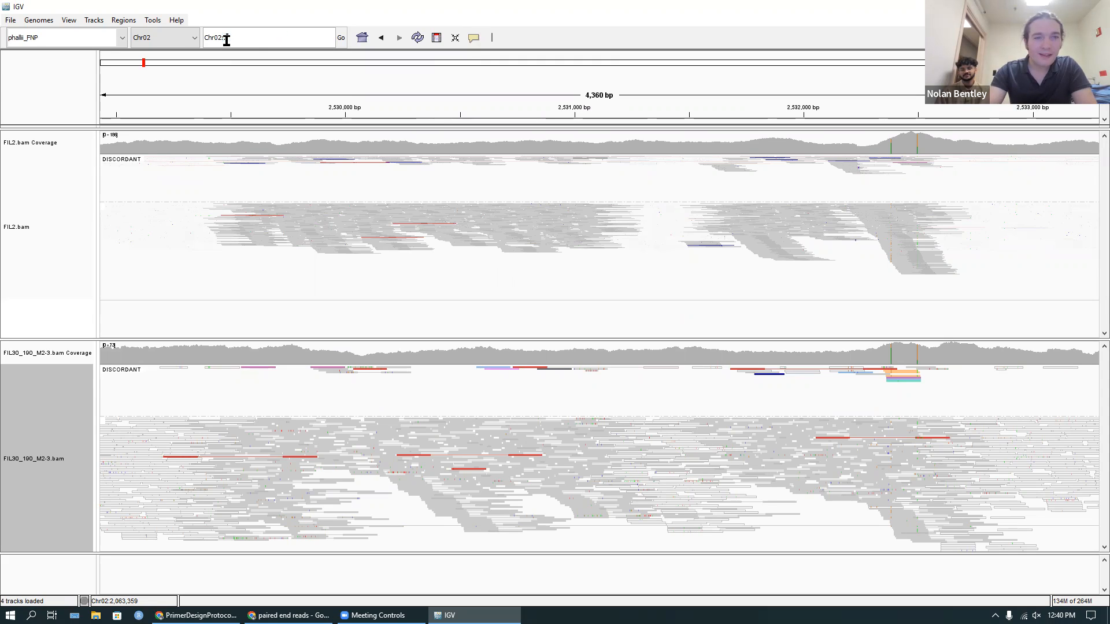
key("BackSpace")
type("2061149->2063373")
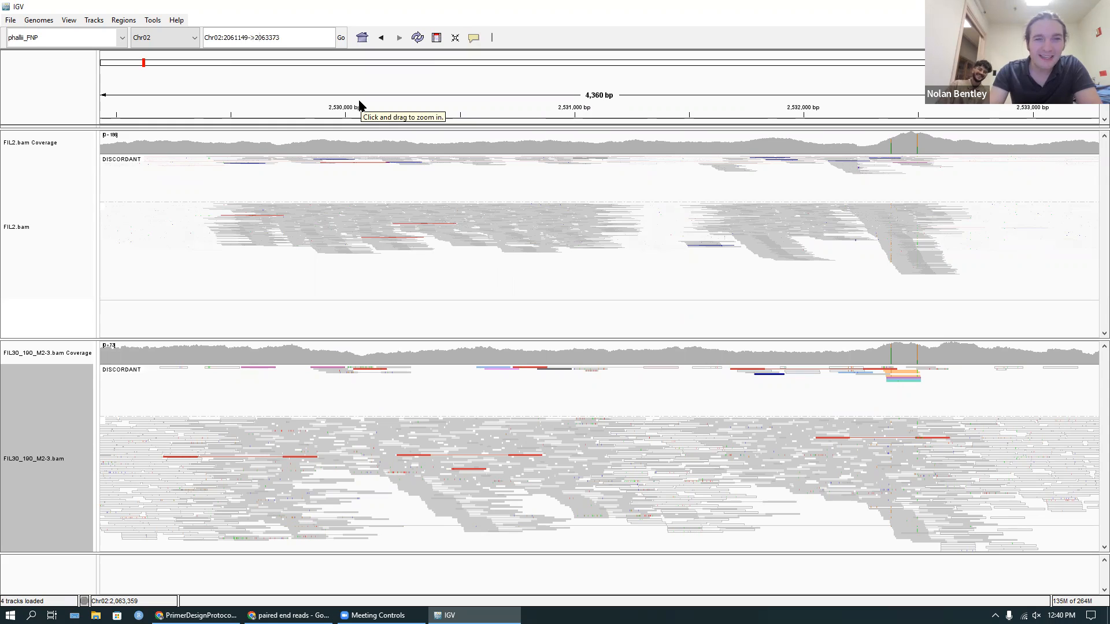
key("Return")
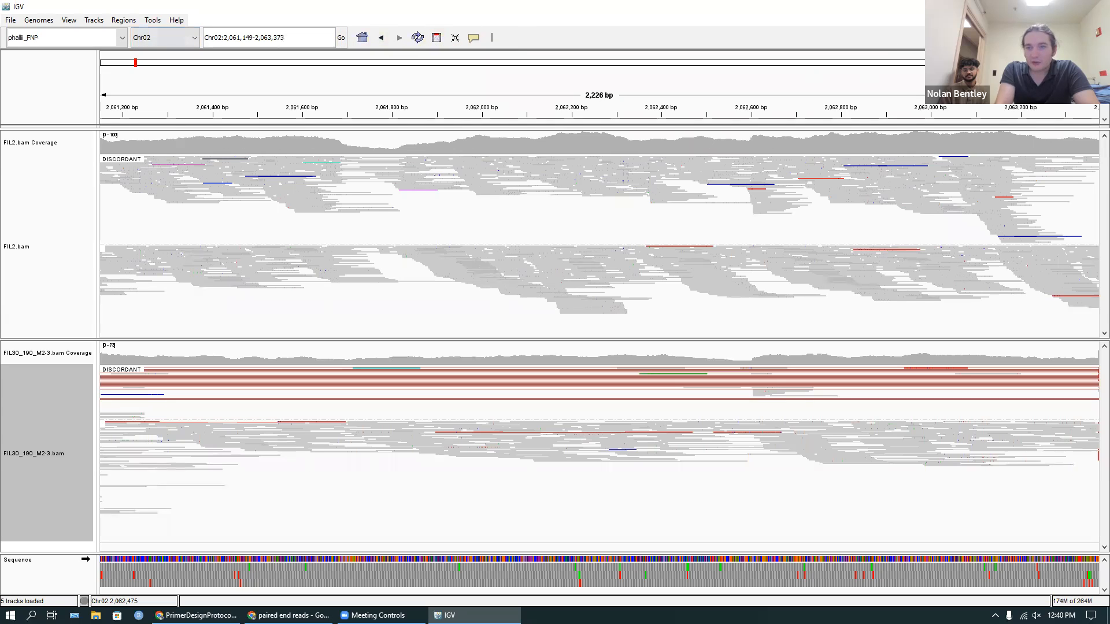
- Widen the region to about 4,360 bp, and zoom in on the deletion's downstream breakpoint at Chr02:2,063,268-2,063,605
left_click(1002, 38)
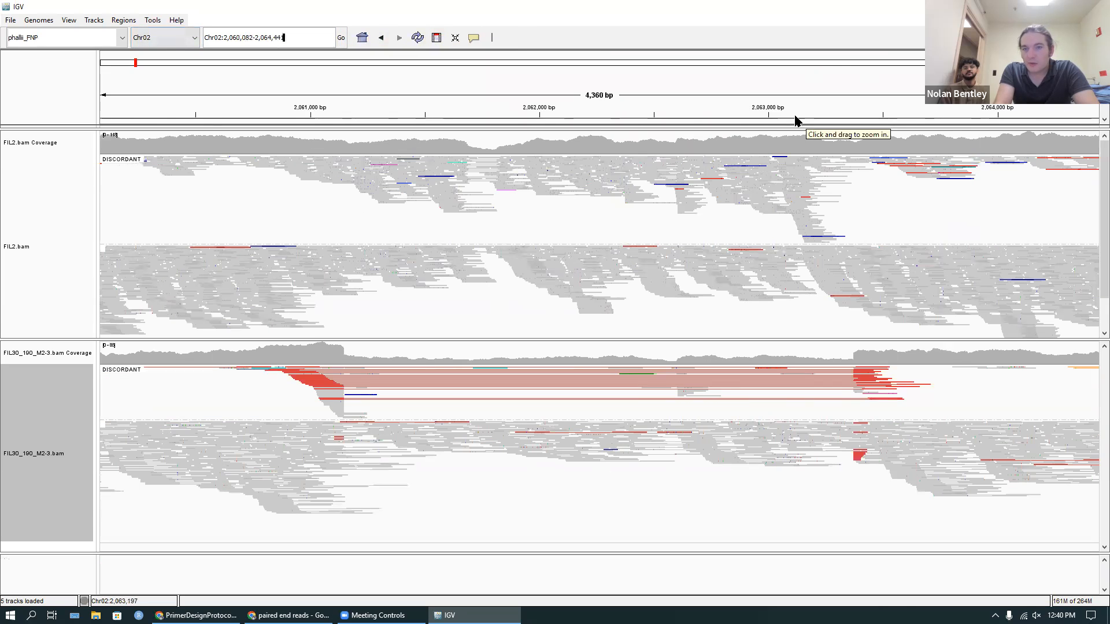
left_click_drag(830, 85, 906, 86)
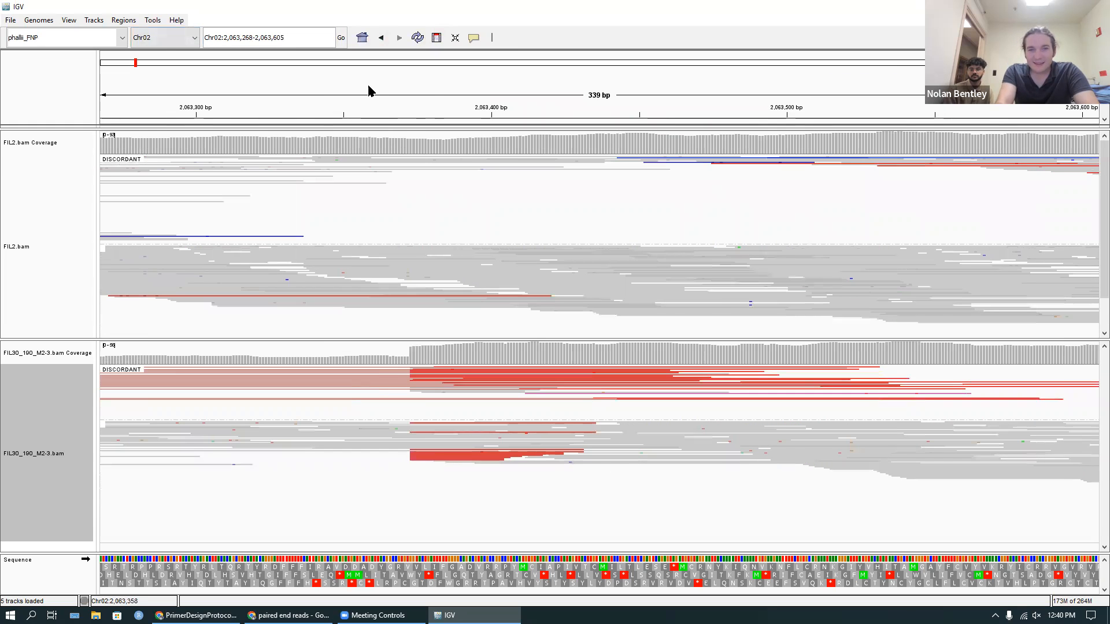
- Jump to the Chr02 region around 4,742,500 and widen the displayed region to about 4,360 bp
left_click(422, 99)
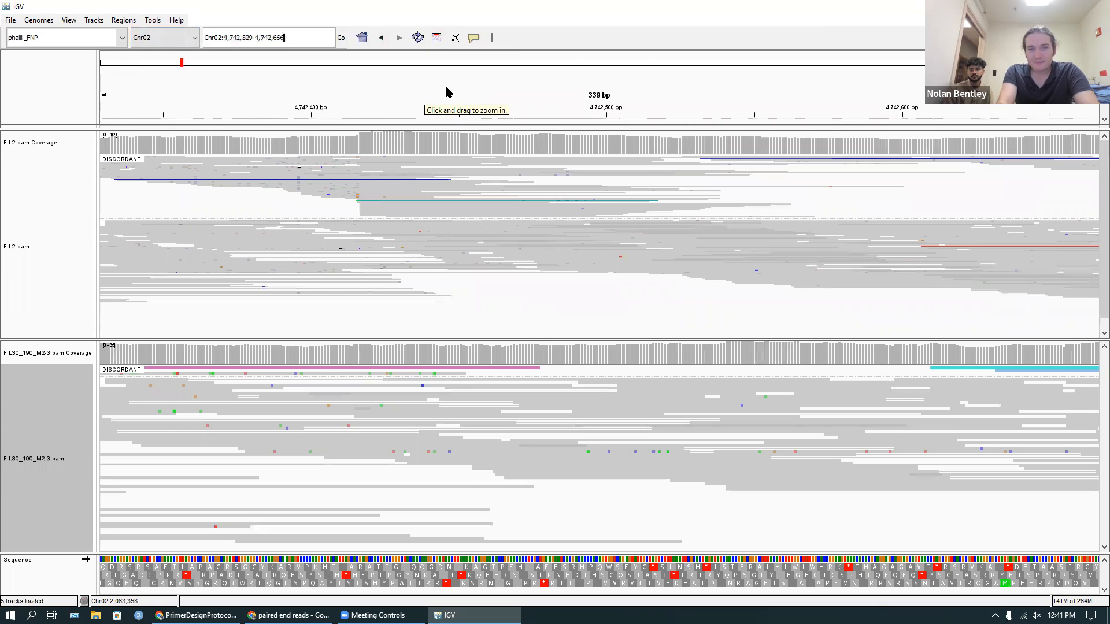
key("ctrl+minus")
key("ctrl+minus")
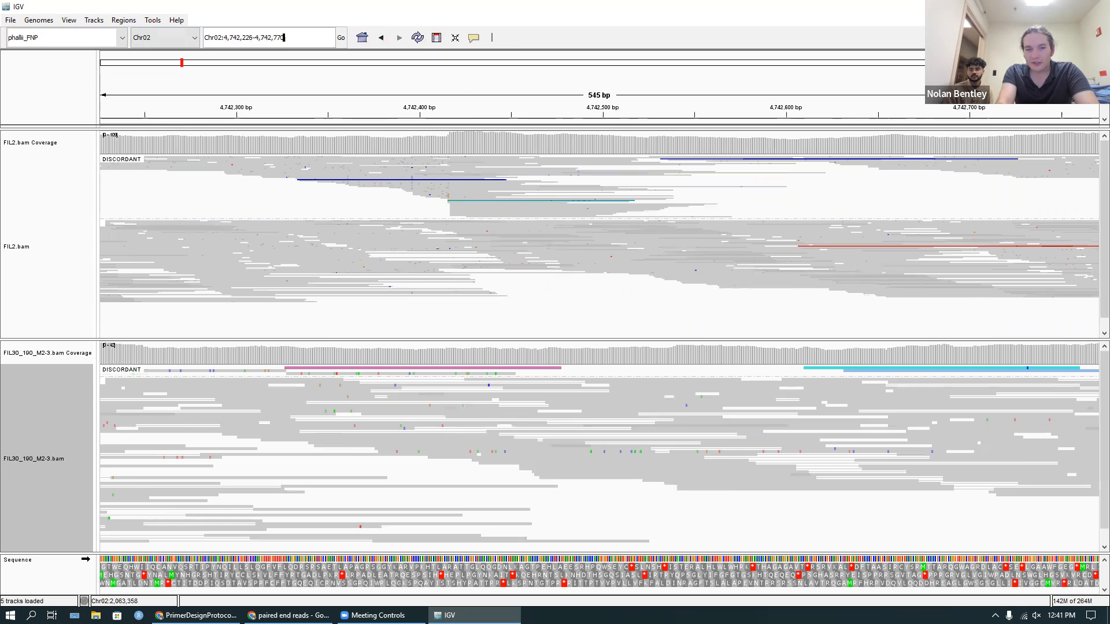
key("ctrl+minus")
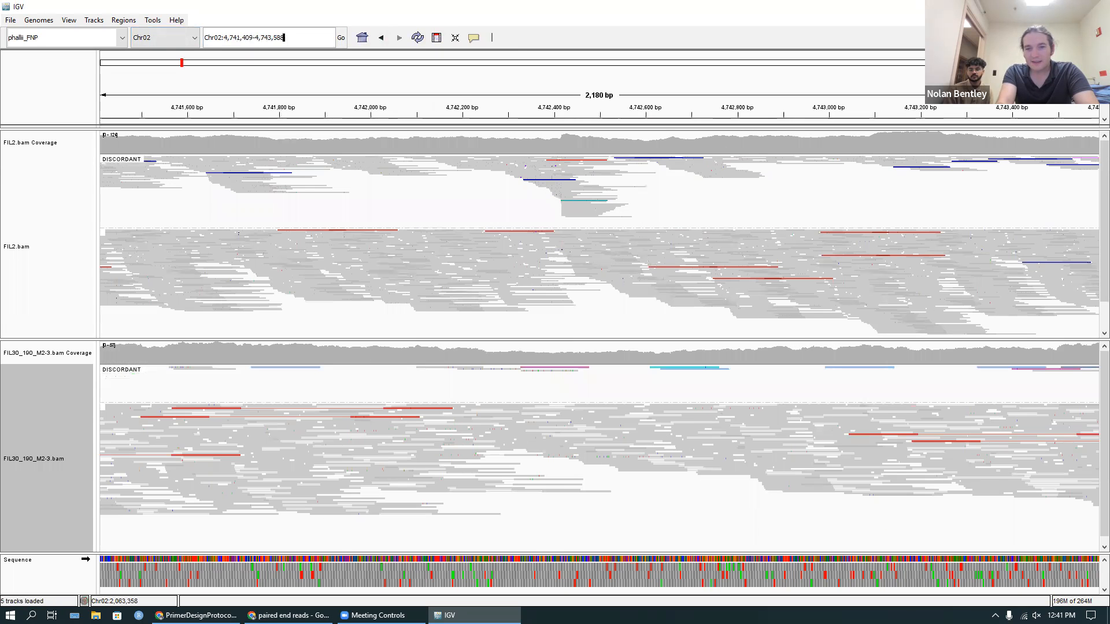
key("ctrl+minus")
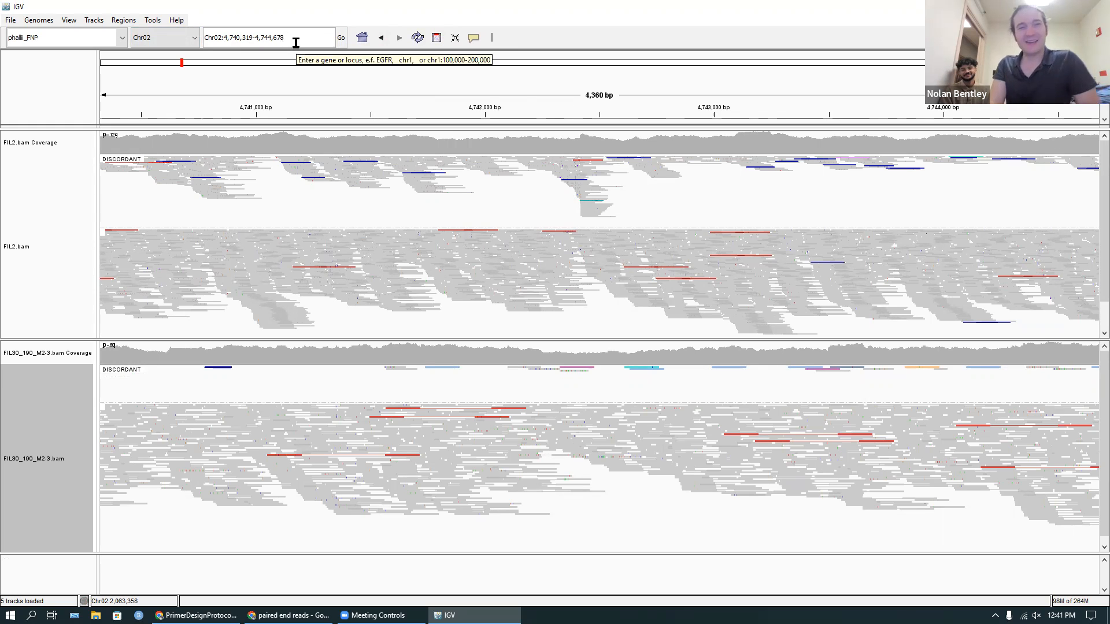
left_click_drag(292, 39, 233, 39)
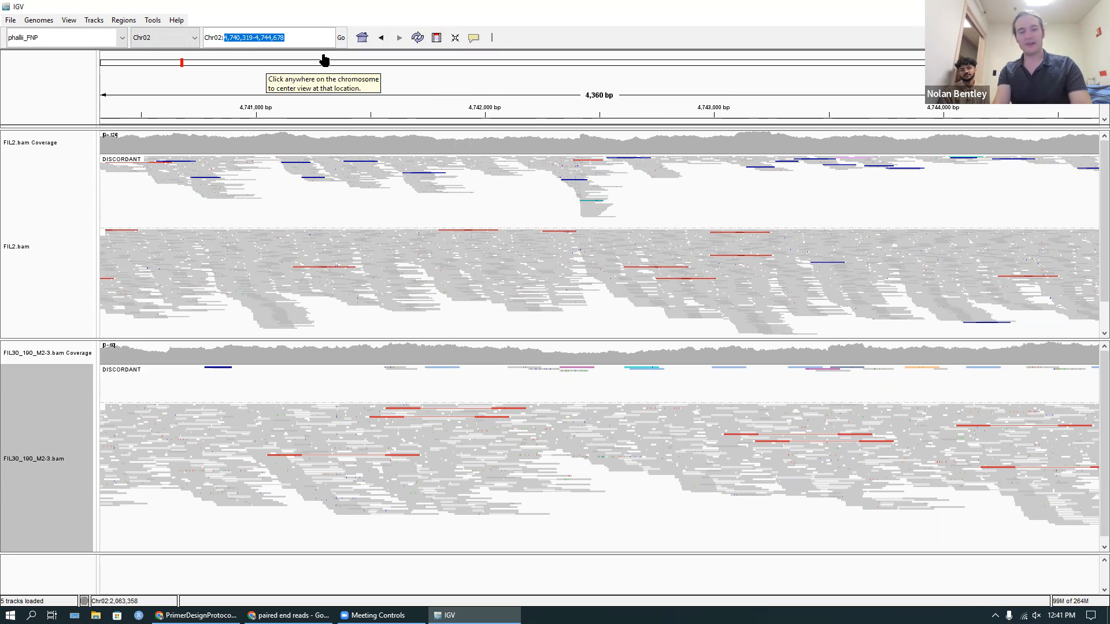
type("2061149->2063373")
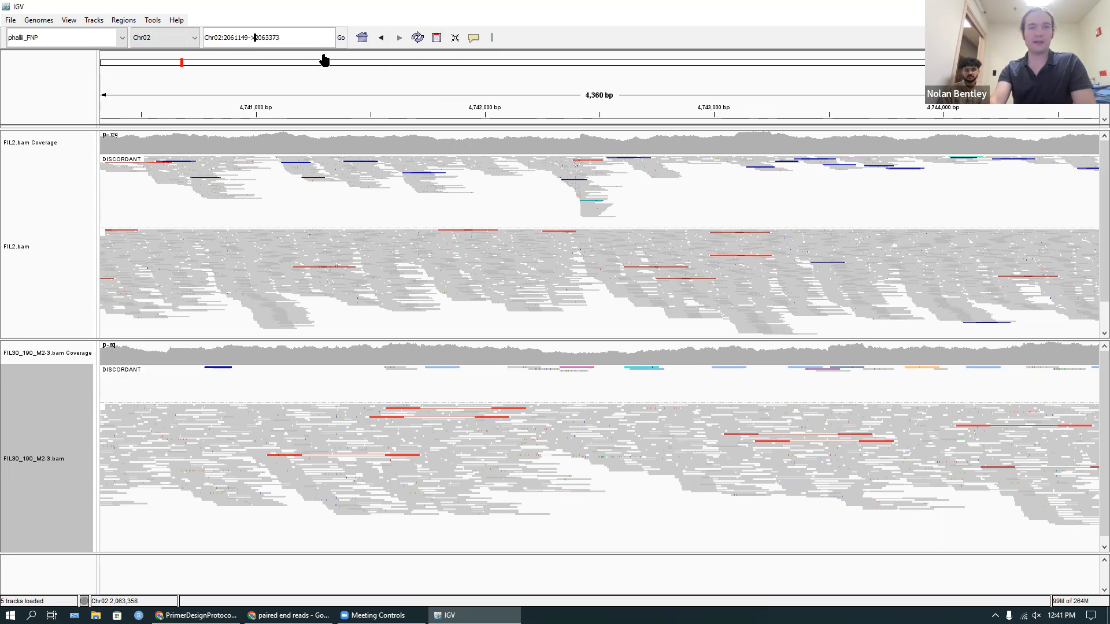
key("Return")
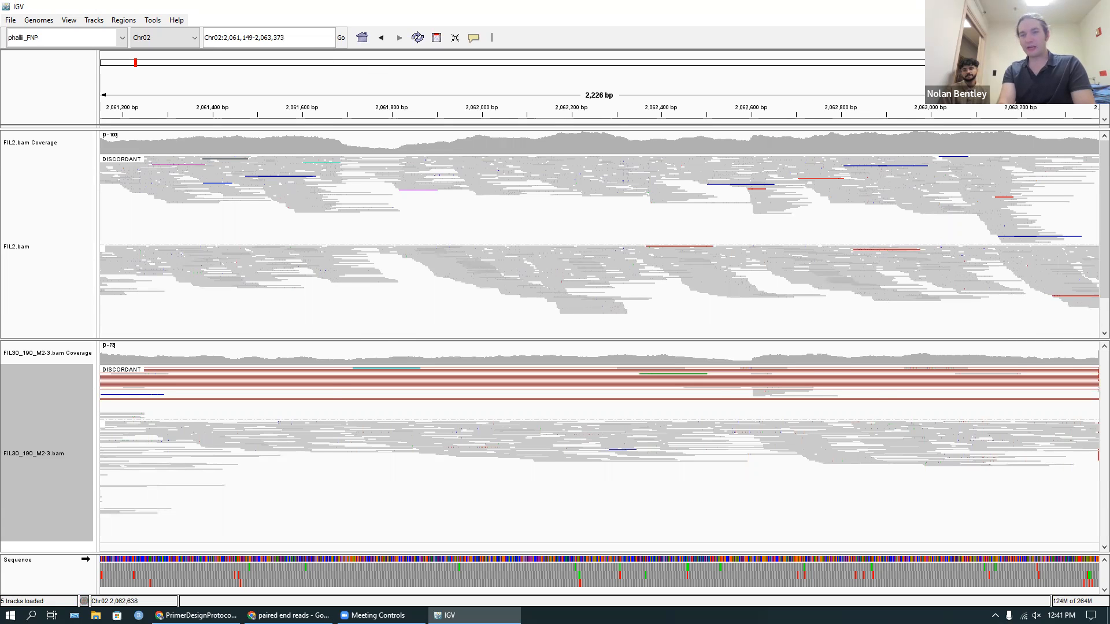
left_click(999, 38)
left_click_drag(844, 81, 904, 88)
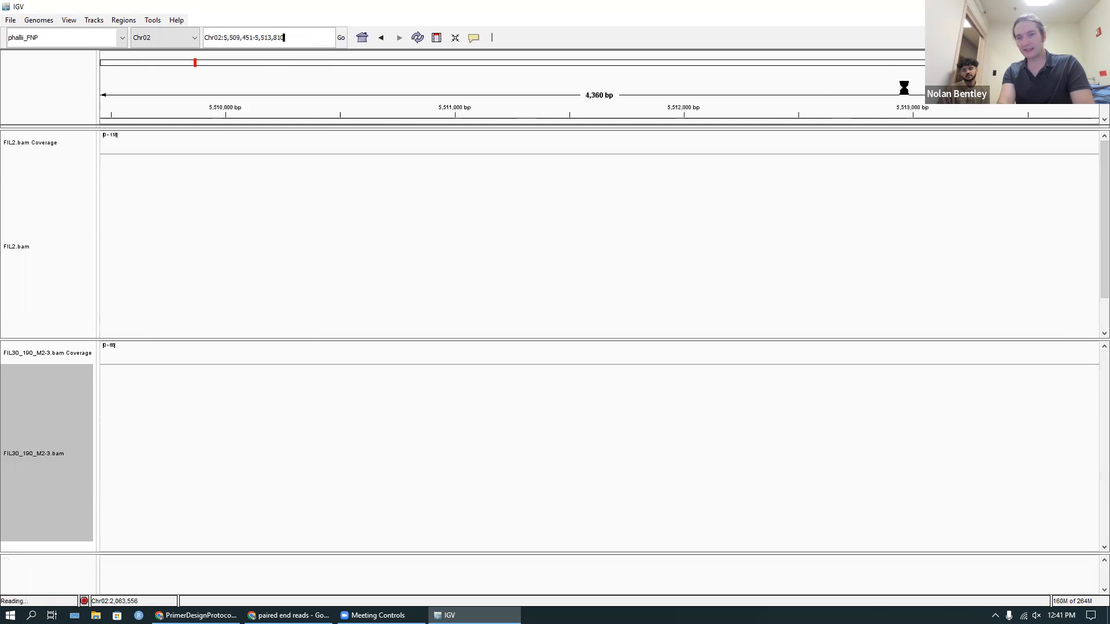